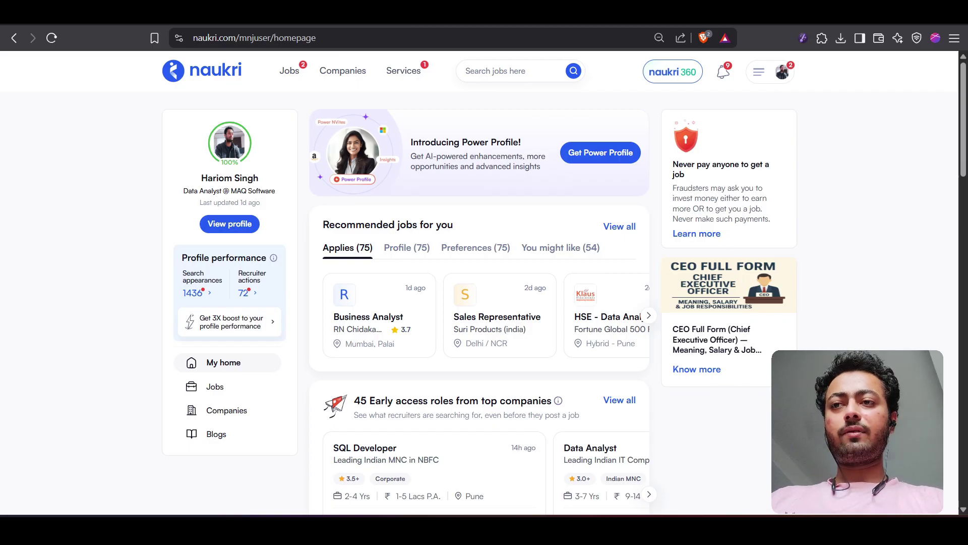
Open the full profile page and examine the header details, resume, resume headline, key skills and quick links
{"action": "left_click", "coordinate": [236, 225]}
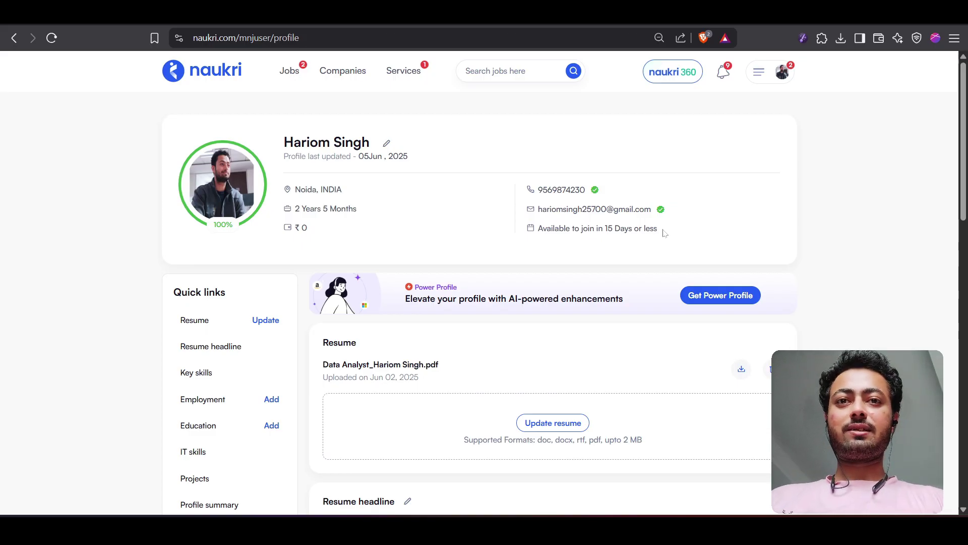
{"action": "scroll", "coordinate": [663, 233], "scroll_direction": "down", "scroll_amount": 2}
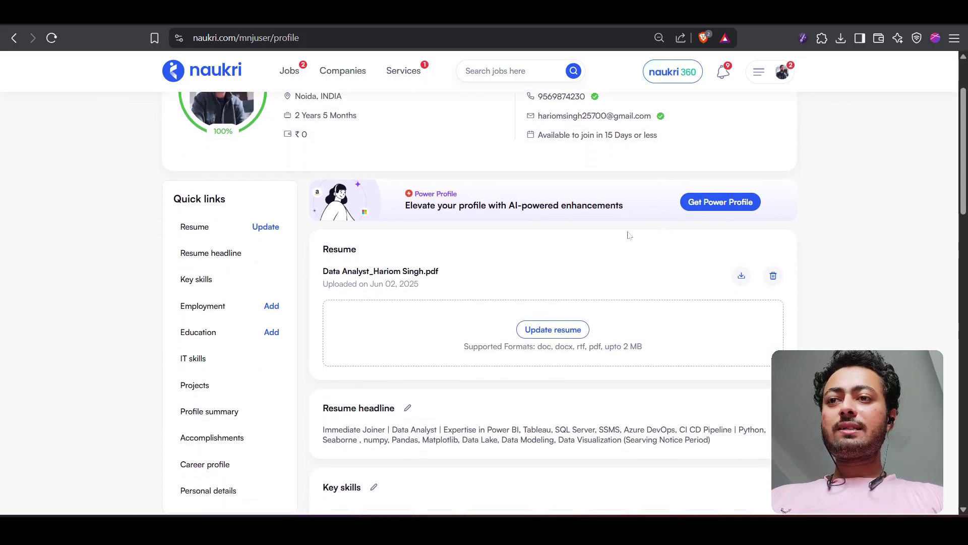
{"action": "scroll", "coordinate": [225, 465], "scroll_direction": "down", "scroll_amount": 2}
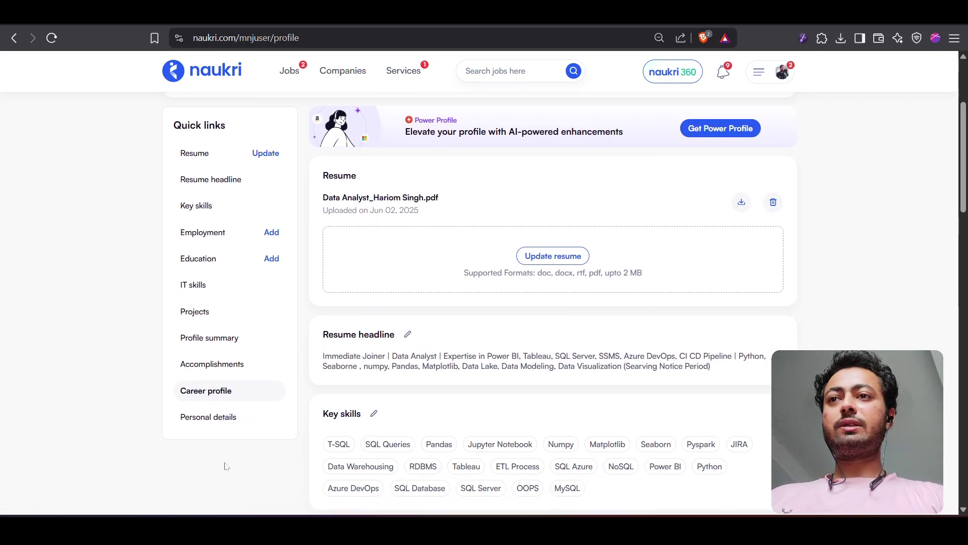
{"action": "scroll", "coordinate": [252, 186], "scroll_direction": "up", "scroll_amount": 2}
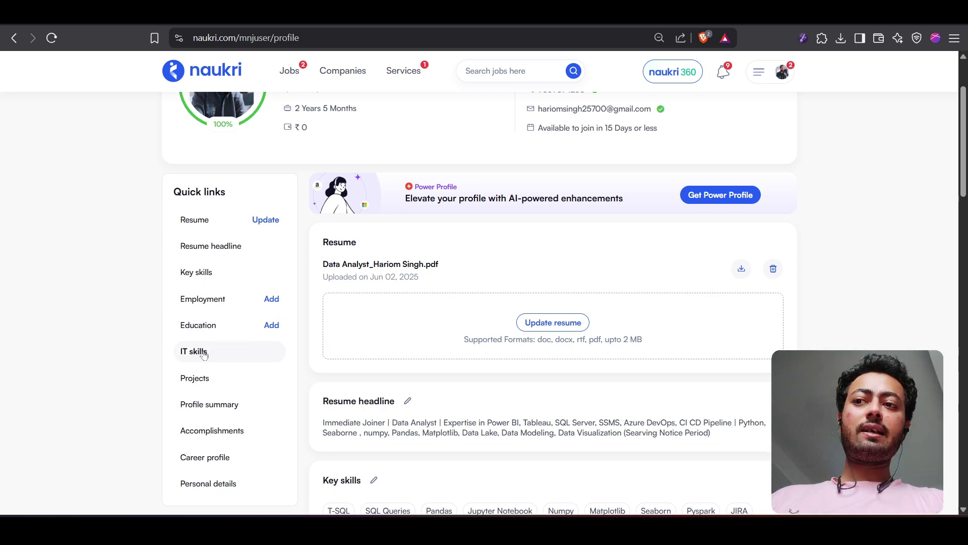
{"action": "scroll", "coordinate": [203, 357], "scroll_direction": "down", "scroll_amount": 1}
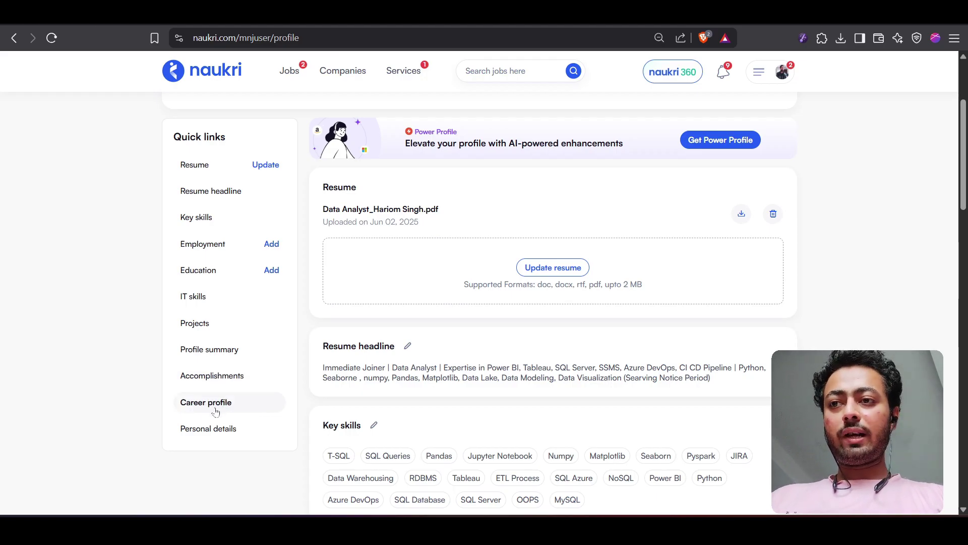
{"action": "scroll", "coordinate": [215, 412], "scroll_direction": "down", "scroll_amount": 1}
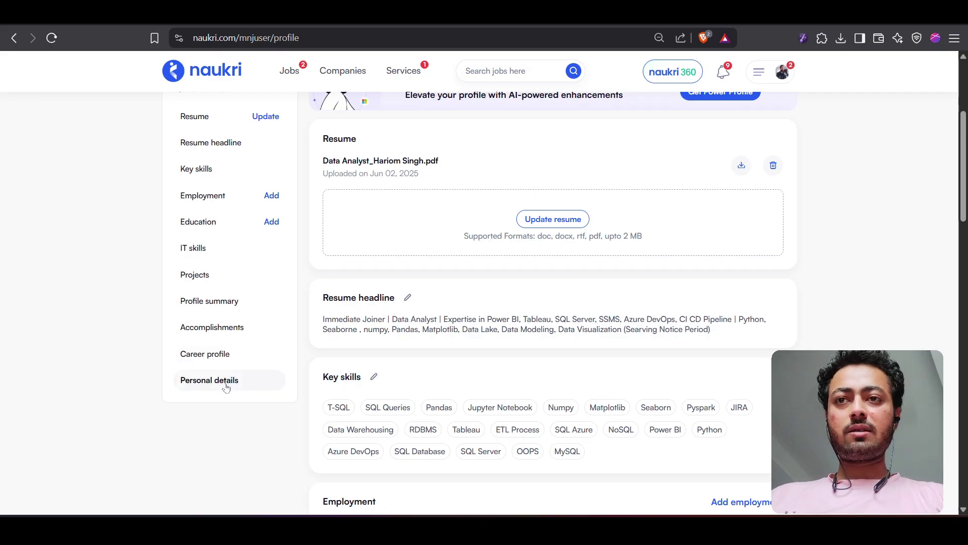
{"action": "scroll", "coordinate": [397, 373], "scroll_direction": "up", "scroll_amount": 3}
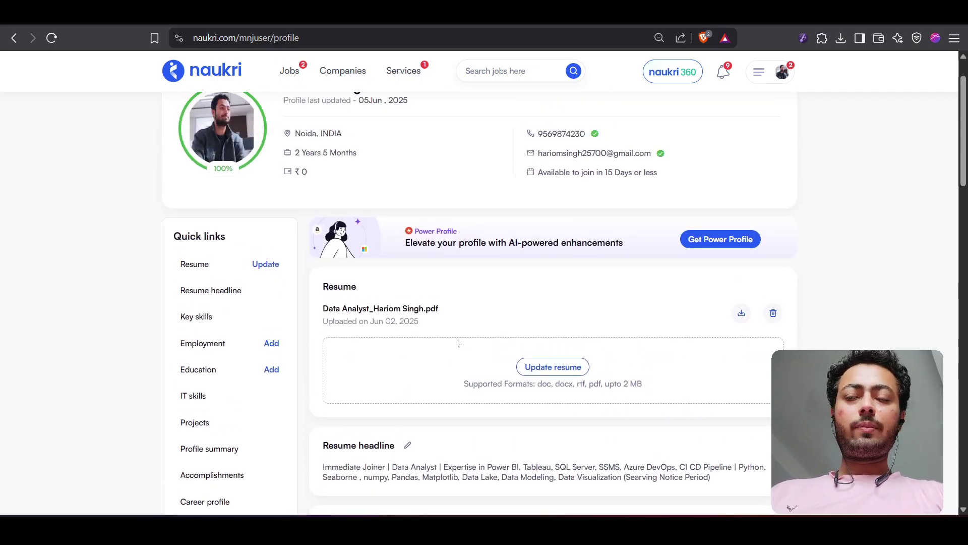
{"action": "scroll", "coordinate": [459, 342], "scroll_direction": "down", "scroll_amount": 2}
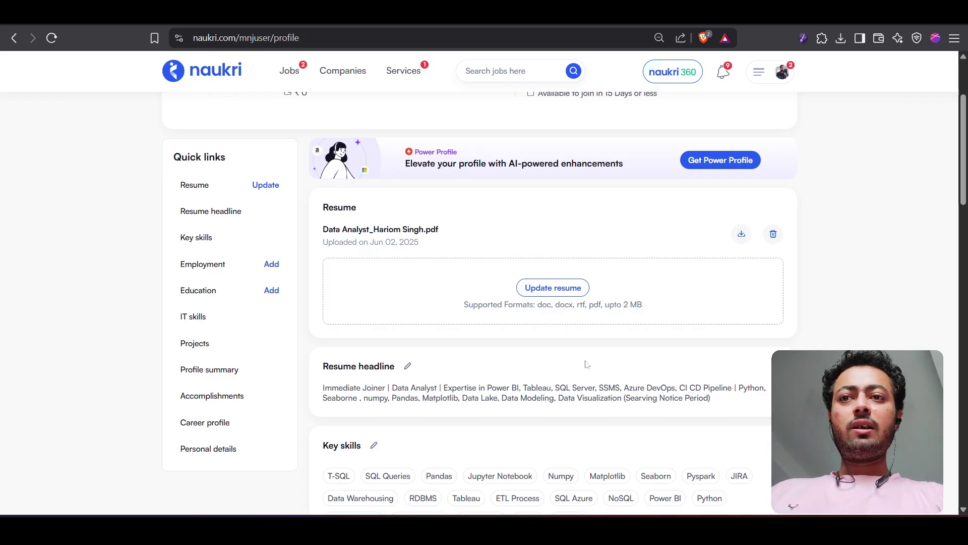
{"action": "scroll", "coordinate": [588, 352], "scroll_direction": "down", "scroll_amount": 2}
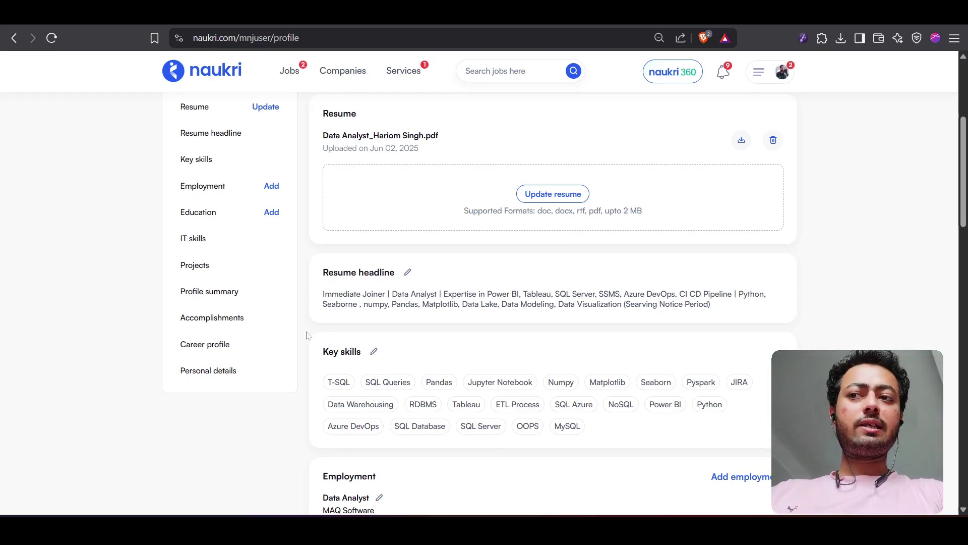
{"action": "scroll", "coordinate": [309, 335], "scroll_direction": "up", "scroll_amount": 2}
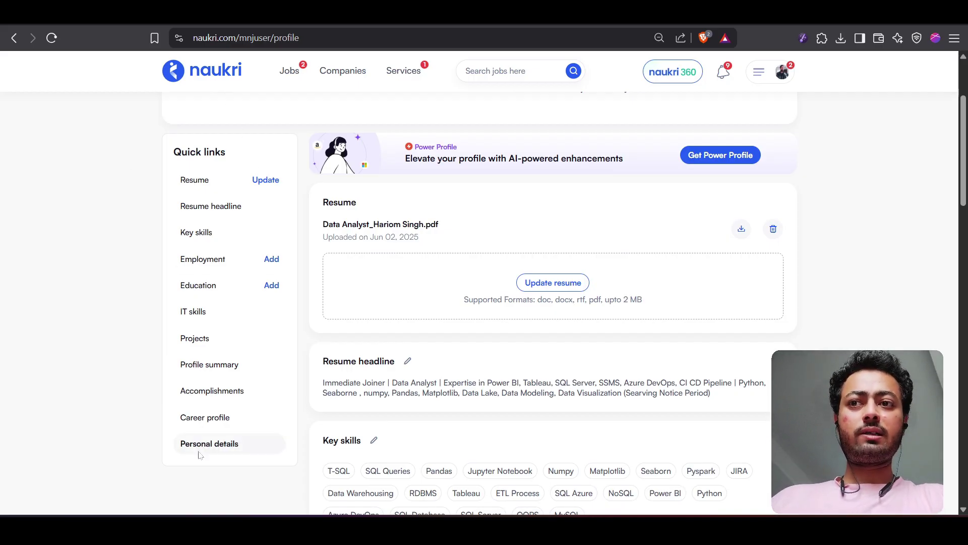
Review the profile's employment, education and IT skills sections
{"action": "scroll", "coordinate": [199, 455], "scroll_direction": "down", "scroll_amount": 4}
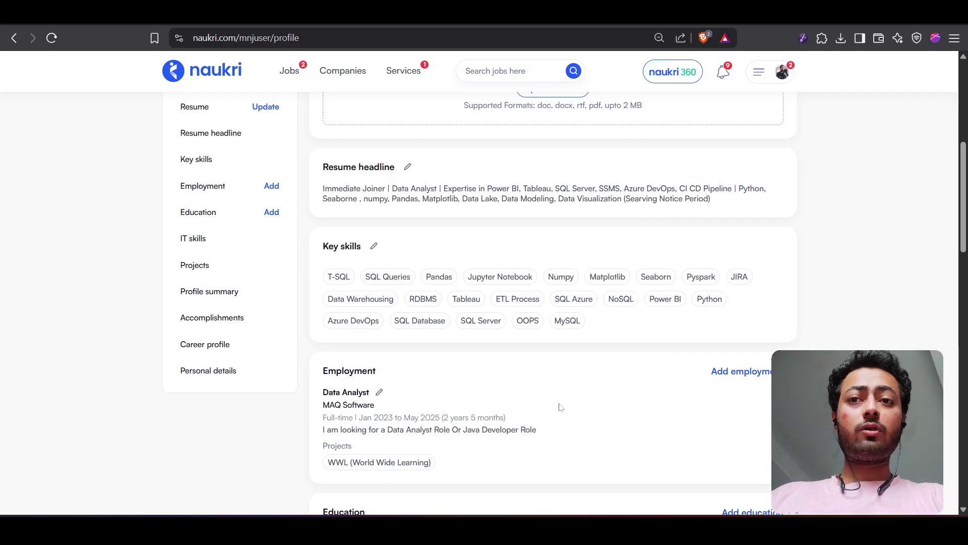
{"action": "scroll", "coordinate": [525, 377], "scroll_direction": "down", "scroll_amount": 3}
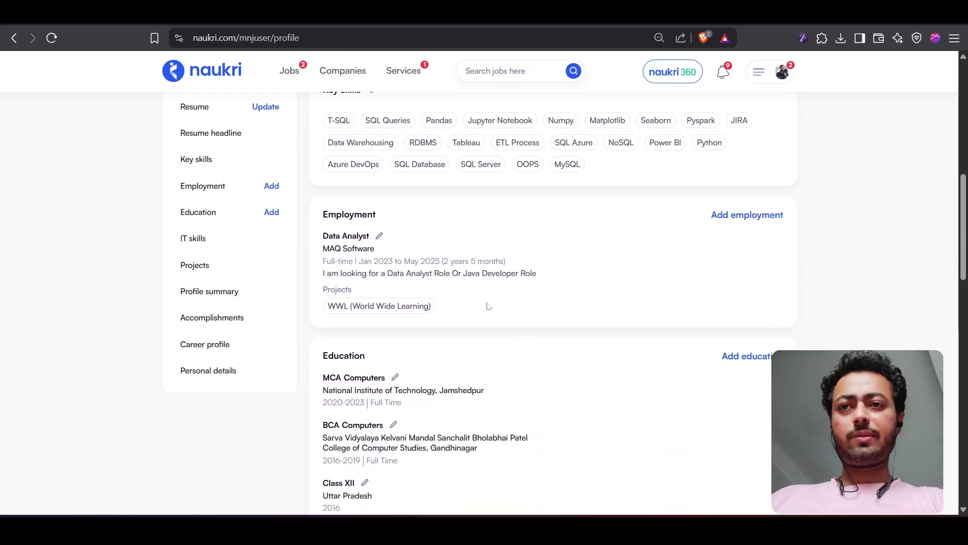
{"action": "scroll", "coordinate": [462, 310], "scroll_direction": "down", "scroll_amount": 4}
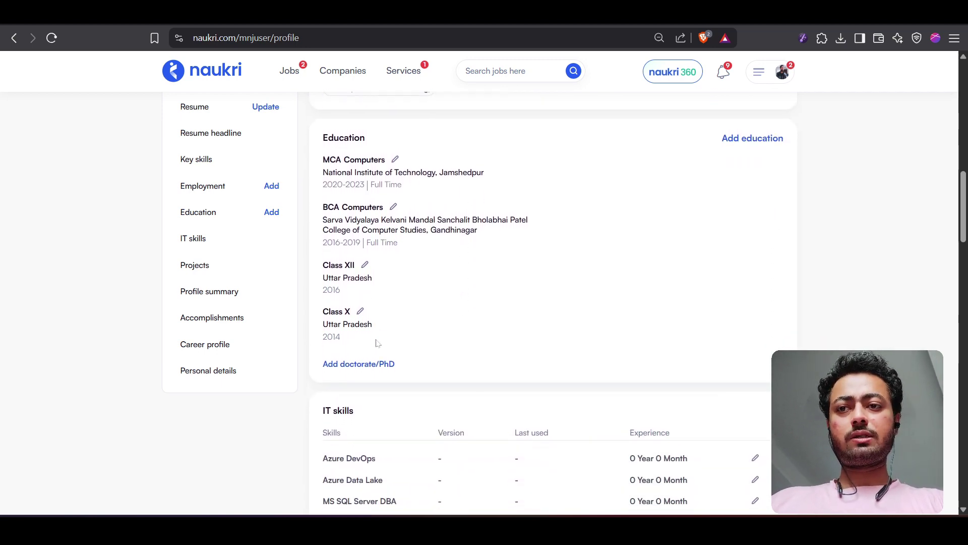
{"action": "scroll", "coordinate": [507, 337], "scroll_direction": "down", "scroll_amount": 1}
{"action": "scroll", "coordinate": [507, 336], "scroll_direction": "down", "scroll_amount": 4}
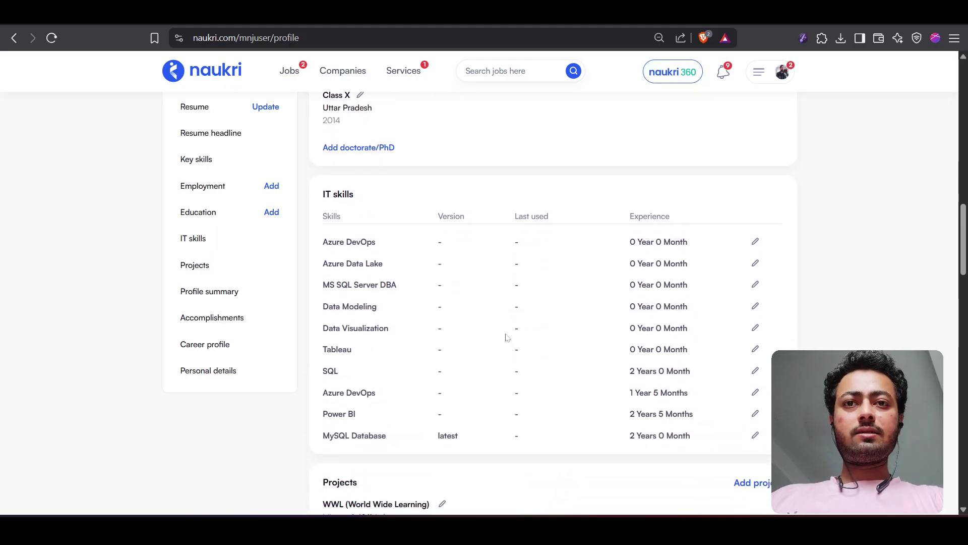
{"action": "scroll", "coordinate": [468, 339], "scroll_direction": "down", "scroll_amount": 1}
{"action": "scroll", "coordinate": [468, 339], "scroll_direction": "down", "scroll_amount": 1}
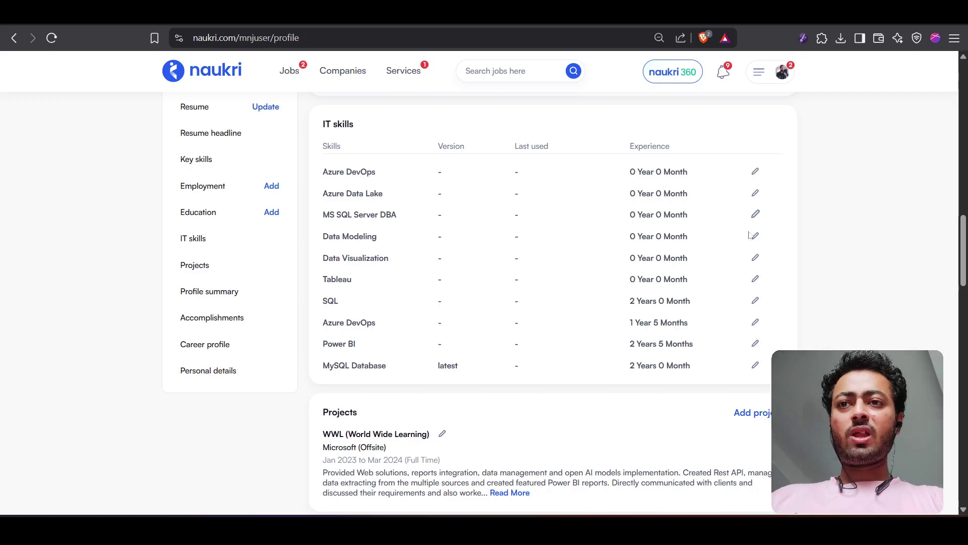
Review the projects, profile summary, accomplishments, certifications, career profile, personal details and languages sections of the profile
{"action": "scroll", "coordinate": [741, 302], "scroll_direction": "down", "scroll_amount": 4}
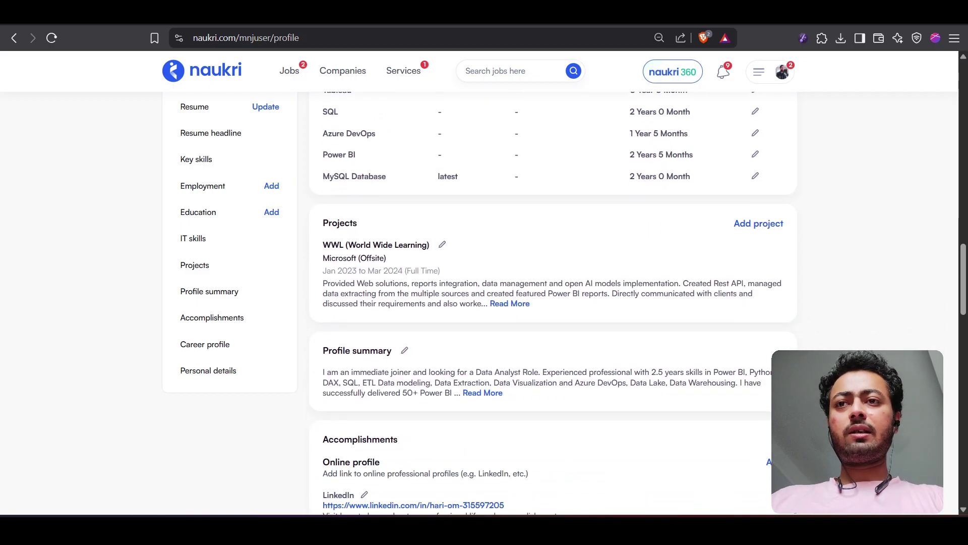
{"action": "scroll", "coordinate": [578, 315], "scroll_direction": "down", "scroll_amount": 3}
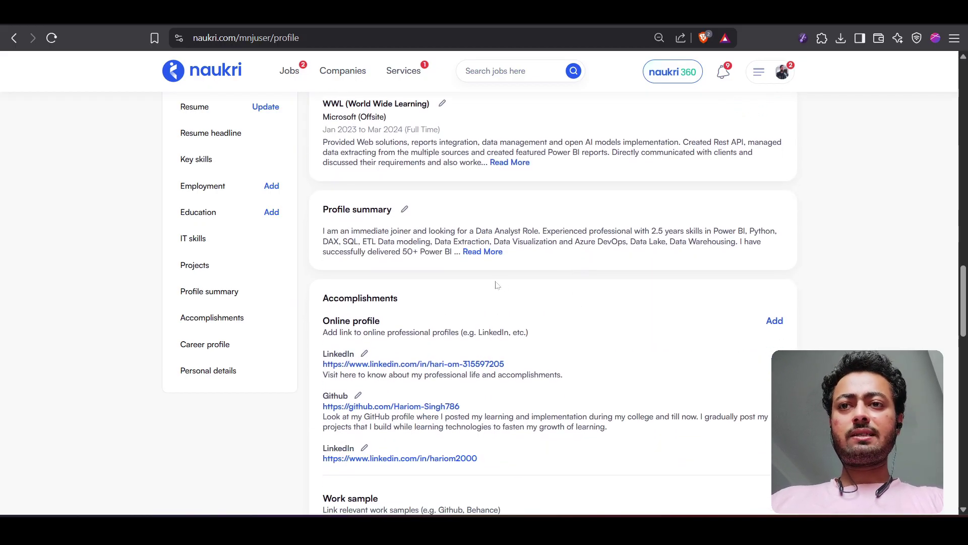
{"action": "scroll", "coordinate": [579, 379], "scroll_direction": "down", "scroll_amount": 9}
{"action": "scroll", "coordinate": [578, 379], "scroll_direction": "down", "scroll_amount": 8}
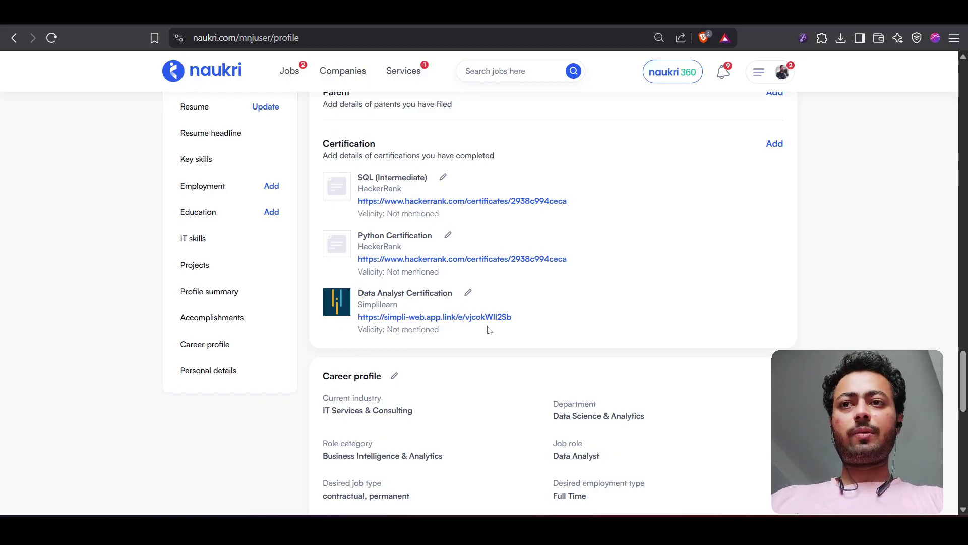
{"action": "scroll", "coordinate": [526, 339], "scroll_direction": "down", "scroll_amount": 4}
{"action": "scroll", "coordinate": [526, 339], "scroll_direction": "down", "scroll_amount": 6}
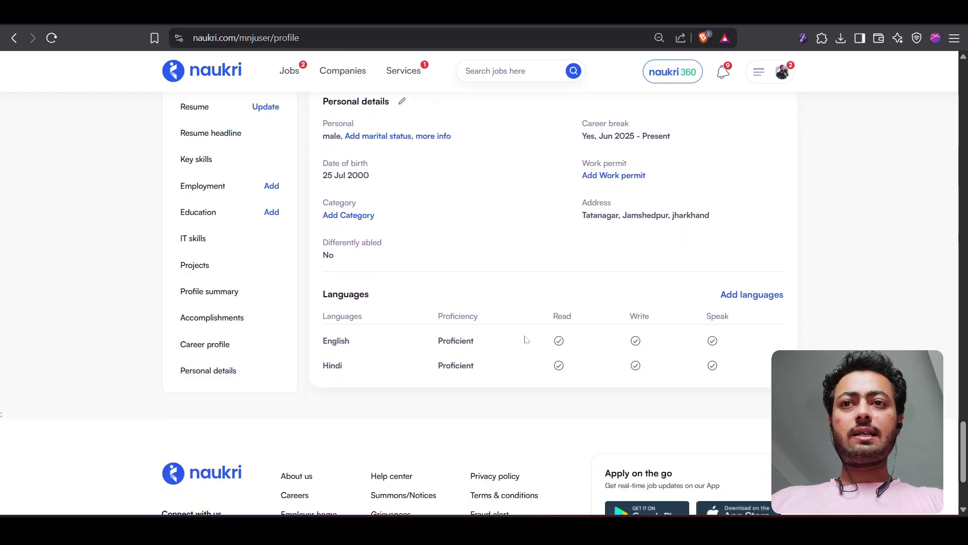
{"action": "scroll", "coordinate": [526, 339], "scroll_direction": "up", "scroll_amount": 1}
{"action": "scroll", "coordinate": [526, 339], "scroll_direction": "down", "scroll_amount": 3}
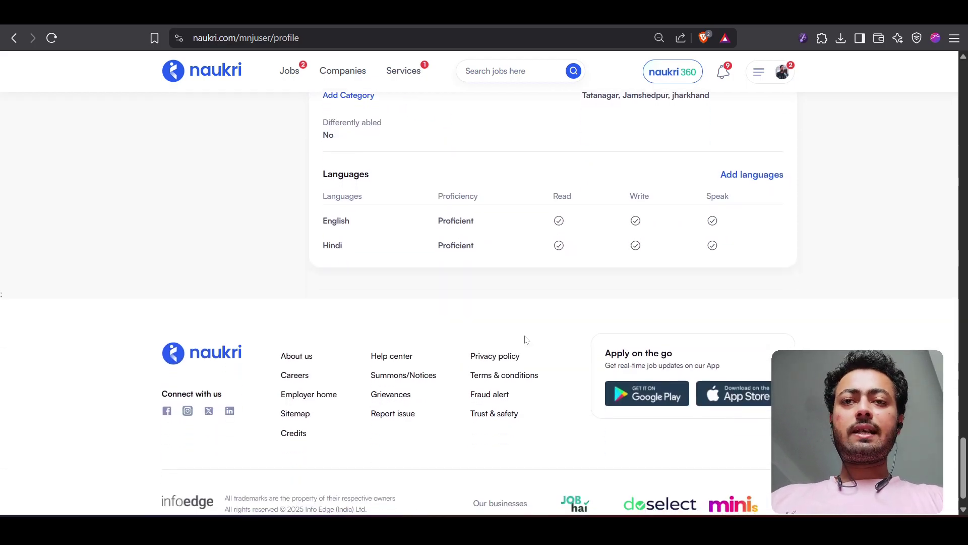
{"action": "scroll", "coordinate": [526, 339], "scroll_direction": "up", "scroll_amount": 20}
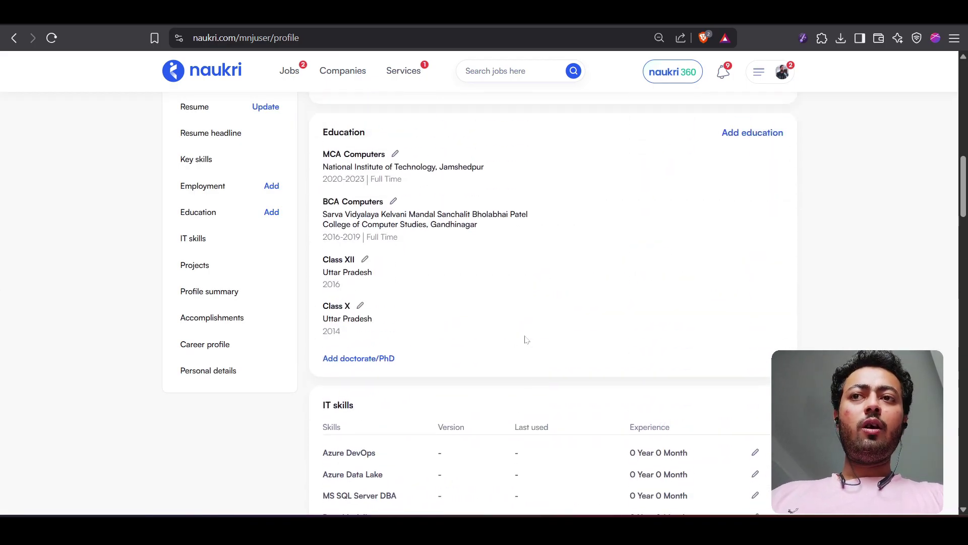
{"action": "scroll", "coordinate": [526, 339], "scroll_direction": "up", "scroll_amount": 10}
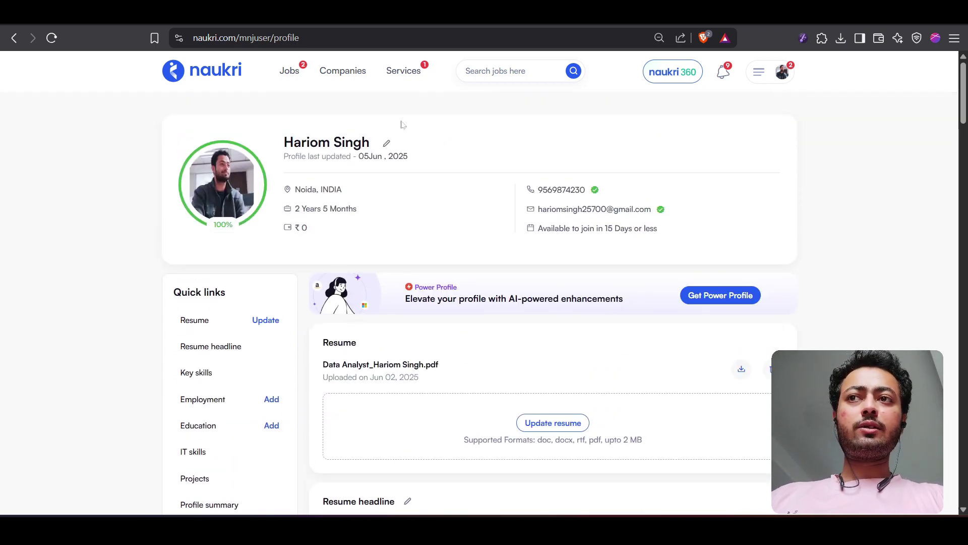
Return to the home page and look over the offered services, such as Resume display
{"action": "left_click", "coordinate": [215, 77]}
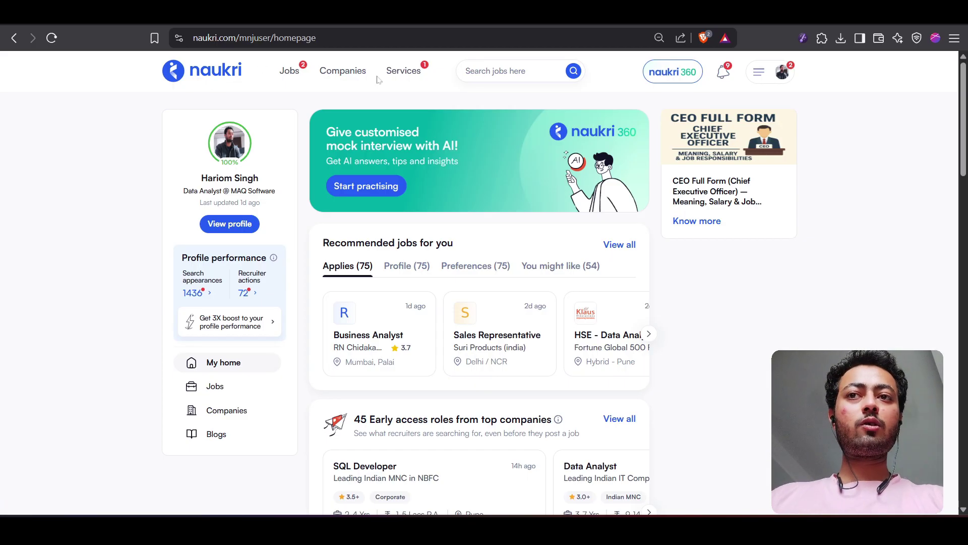
{"action": "mouse_move", "coordinate": [401, 79]}
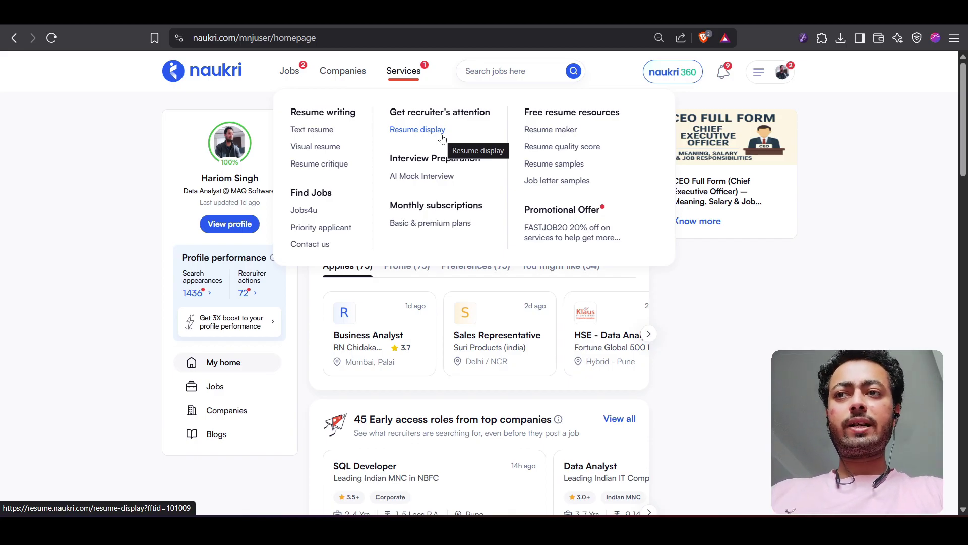
Reopen the profile and save its key skills without changes to refresh the last-updated date
{"action": "left_click", "coordinate": [228, 228]}
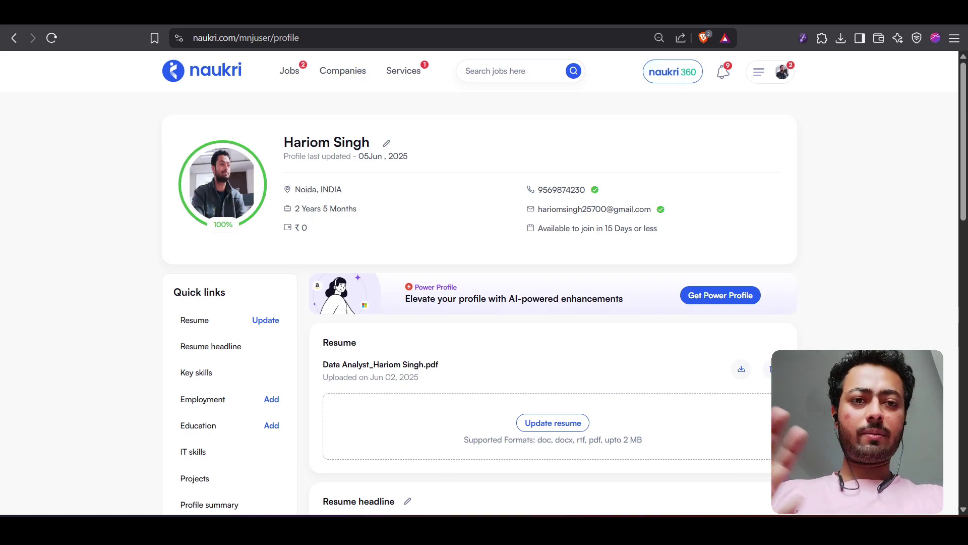
{"action": "left_click_drag", "start_coordinate": [359, 156], "coordinate": [386, 155]}
{"action": "scroll", "coordinate": [402, 225], "scroll_direction": "down", "scroll_amount": 3}
{"action": "scroll", "coordinate": [402, 225], "scroll_direction": "down", "scroll_amount": 4}
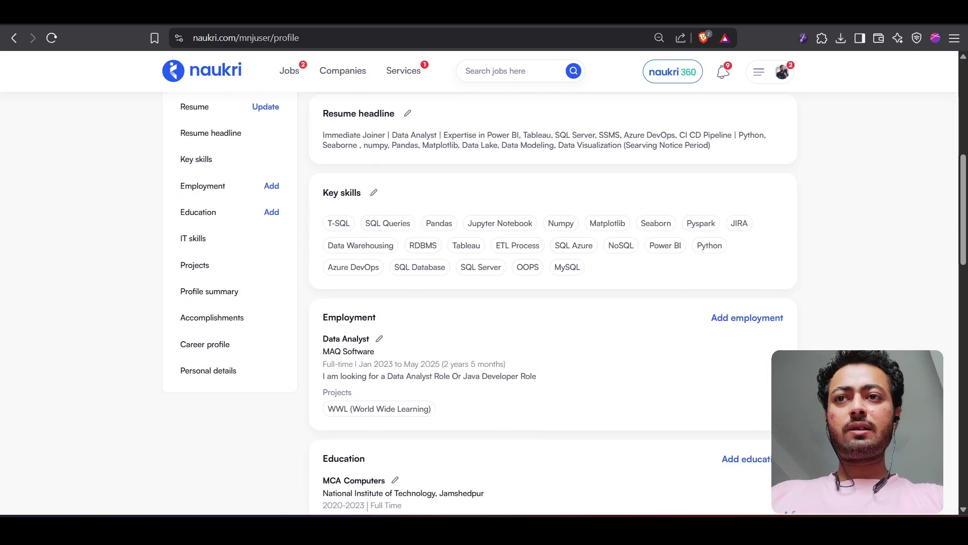
{"action": "left_click", "coordinate": [375, 194]}
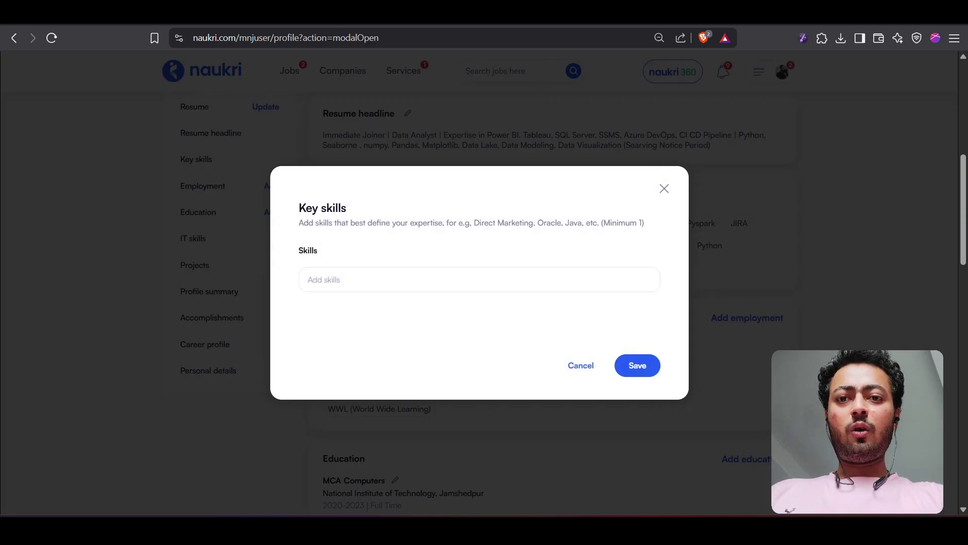
{"action": "left_click", "coordinate": [636, 492]}
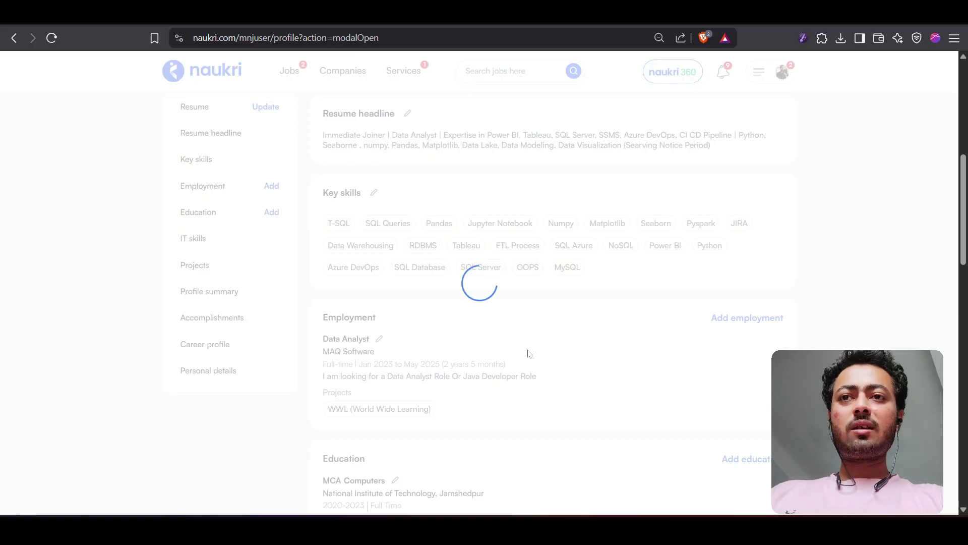
{"action": "scroll", "coordinate": [529, 353], "scroll_direction": "up", "scroll_amount": 8}
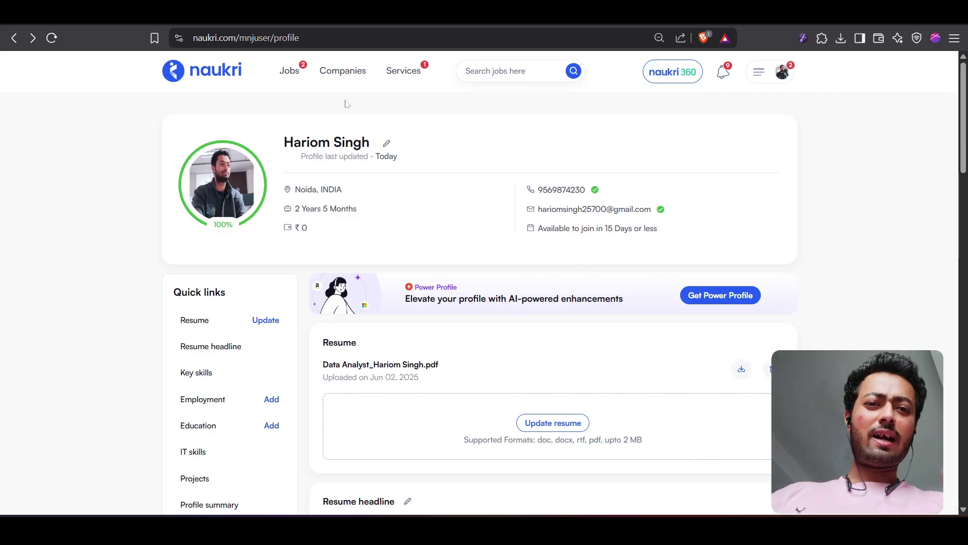
Return to the home page and look through the recommended jobs, early access roles, NVites, profile match and top companies
{"action": "left_click", "coordinate": [215, 75]}
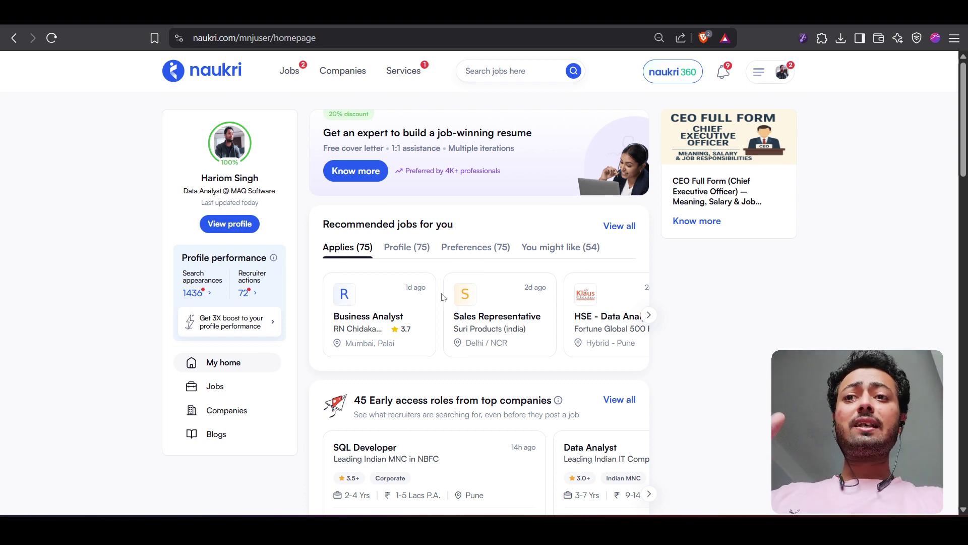
{"action": "scroll", "coordinate": [442, 298], "scroll_direction": "down", "scroll_amount": 3}
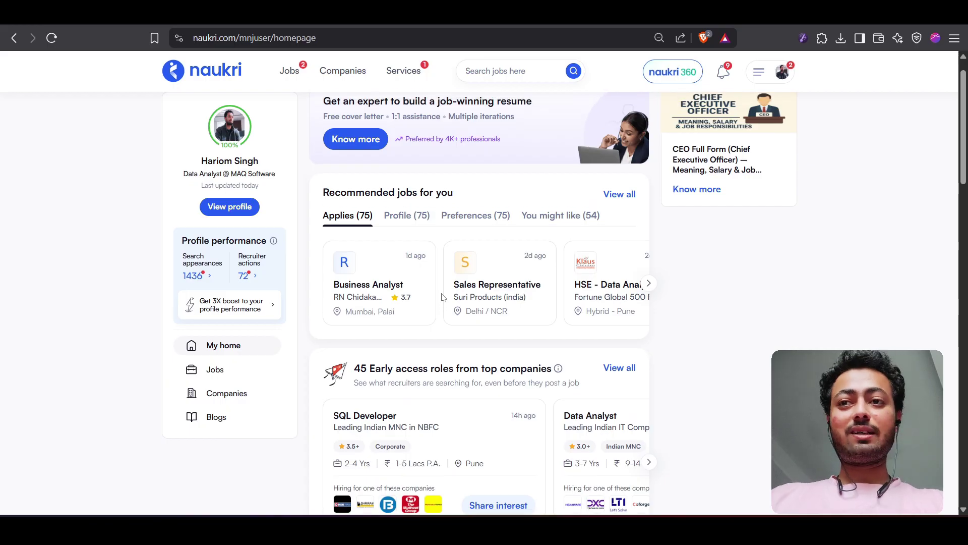
{"action": "scroll", "coordinate": [479, 252], "scroll_direction": "up", "scroll_amount": 3}
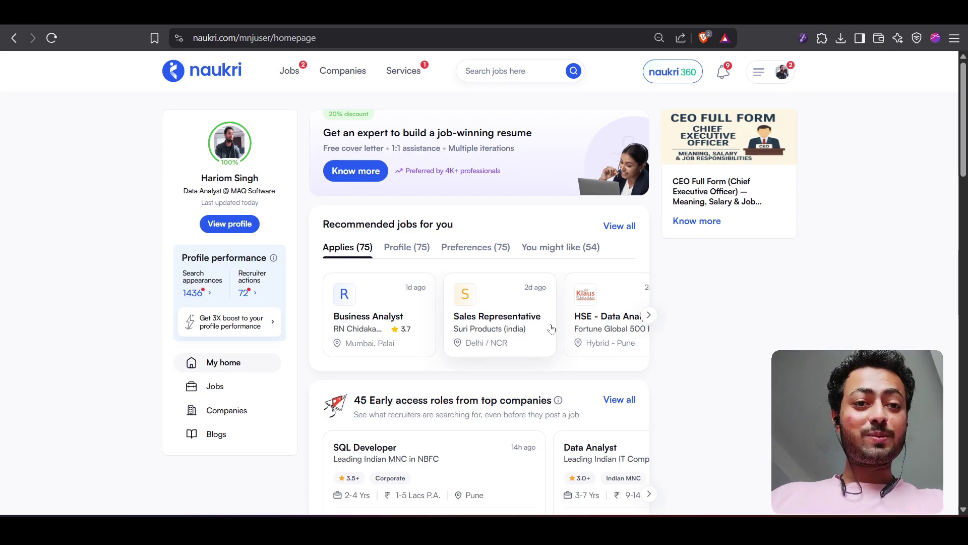
{"action": "scroll", "coordinate": [555, 427], "scroll_direction": "down", "scroll_amount": 5}
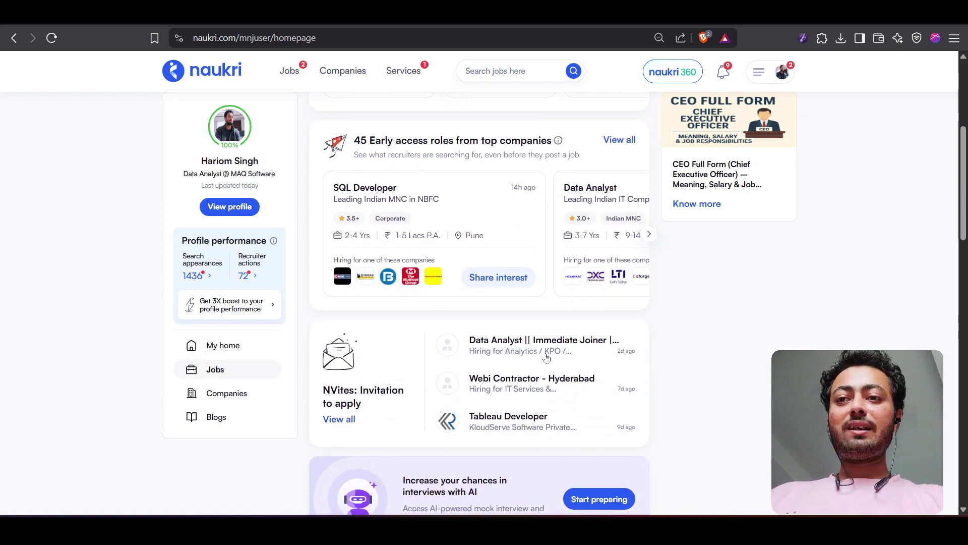
{"action": "scroll", "coordinate": [547, 357], "scroll_direction": "up", "scroll_amount": 1}
{"action": "scroll", "coordinate": [546, 357], "scroll_direction": "down", "scroll_amount": 10}
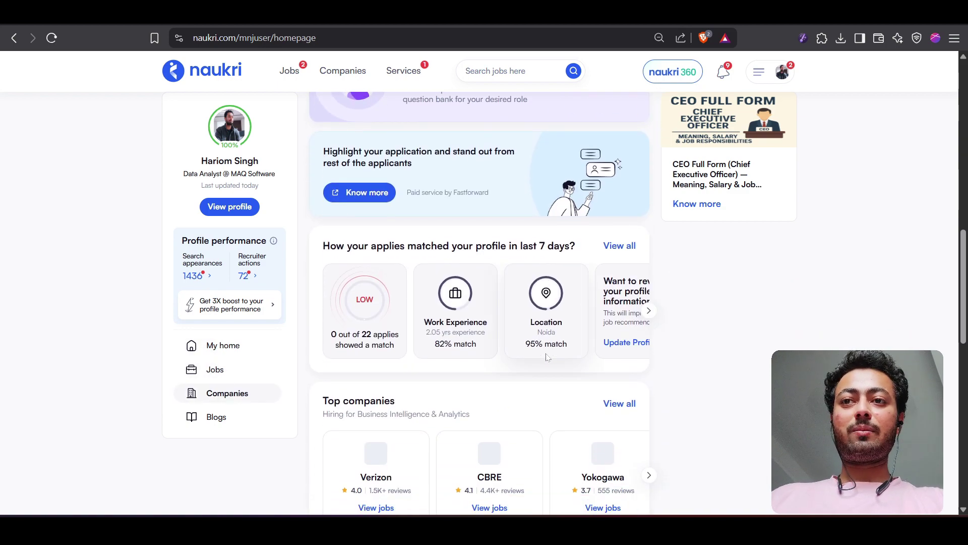
{"action": "scroll", "coordinate": [547, 357], "scroll_direction": "down", "scroll_amount": 4}
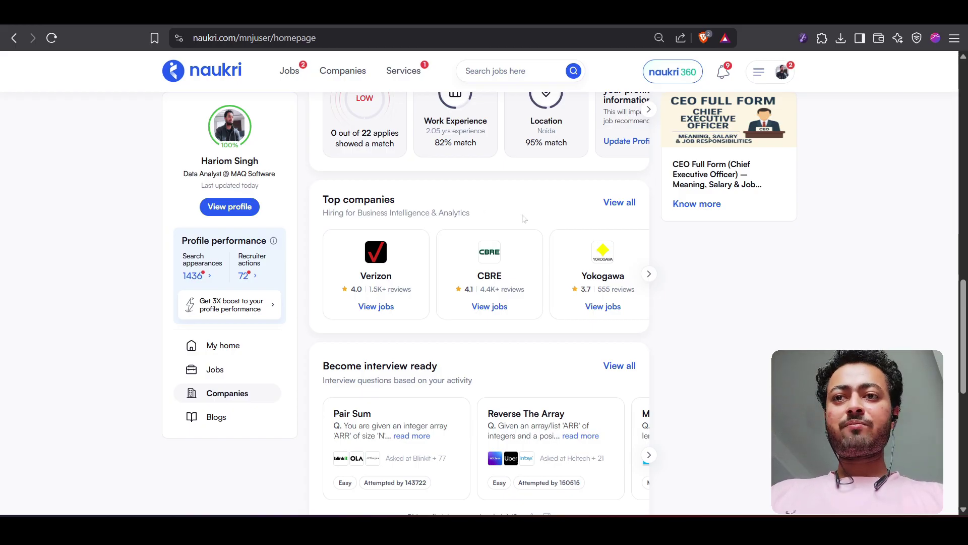
Open the full list of top companies from the home page and browse its company categories
{"action": "scroll", "coordinate": [537, 321], "scroll_direction": "down", "scroll_amount": 3}
{"action": "scroll", "coordinate": [537, 321], "scroll_direction": "down", "scroll_amount": 5}
{"action": "scroll", "coordinate": [447, 264], "scroll_direction": "up", "scroll_amount": 6}
{"action": "scroll", "coordinate": [447, 264], "scroll_direction": "up", "scroll_amount": 2}
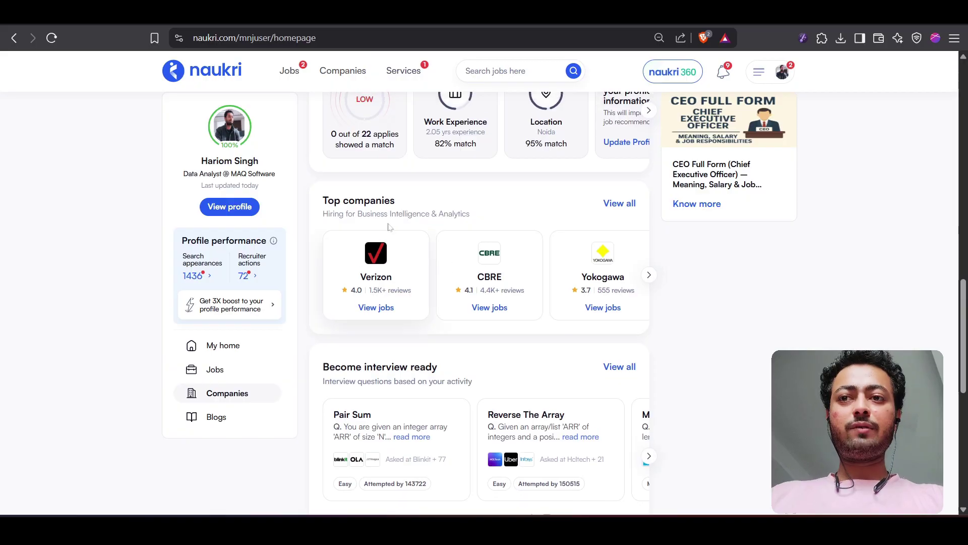
{"action": "left_click", "coordinate": [622, 207]}
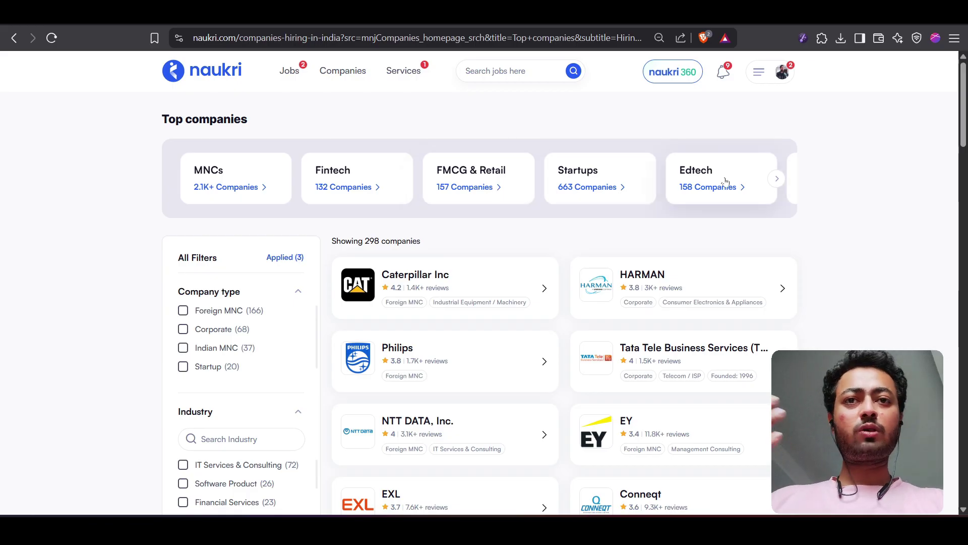
{"action": "left_click", "coordinate": [777, 179]}
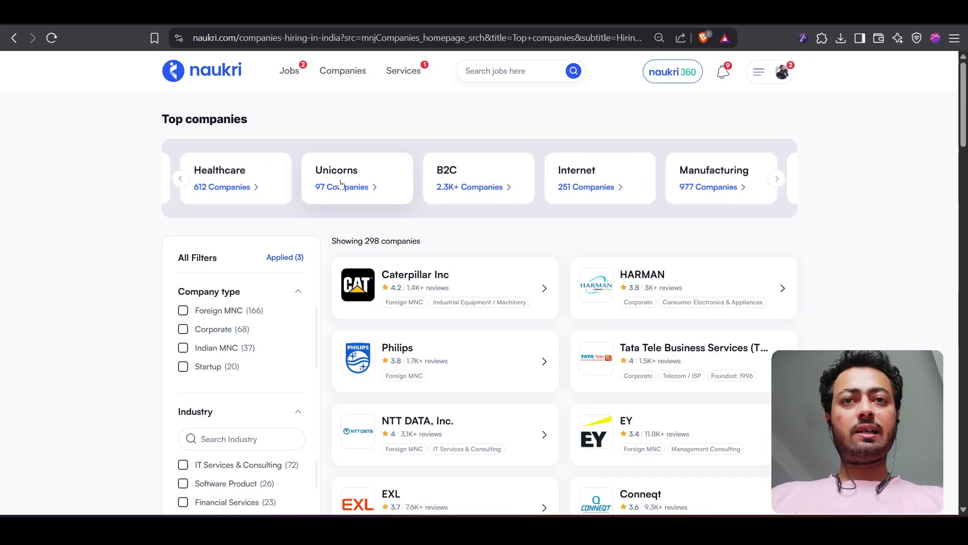
{"action": "left_click", "coordinate": [179, 185]}
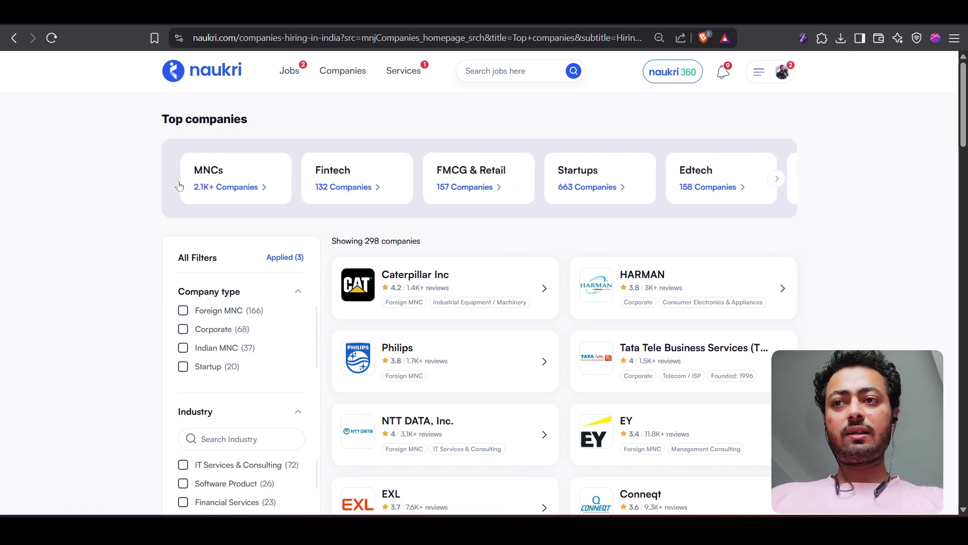
Look through the listed top companies and the company type, industry, department and role category filters
{"action": "scroll", "coordinate": [368, 179], "scroll_direction": "down", "scroll_amount": 2}
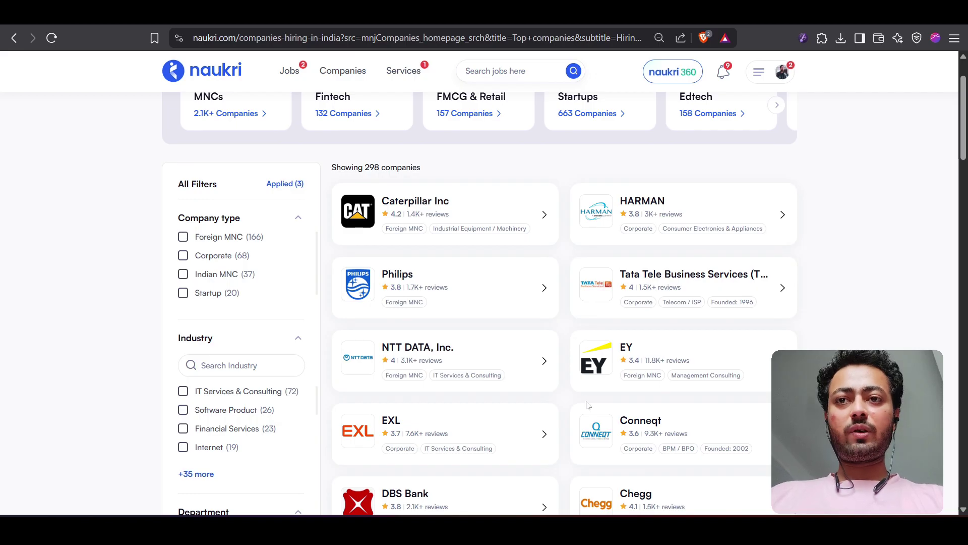
{"action": "scroll", "coordinate": [509, 363], "scroll_direction": "down", "scroll_amount": 4}
{"action": "scroll", "coordinate": [509, 382], "scroll_direction": "down", "scroll_amount": 7}
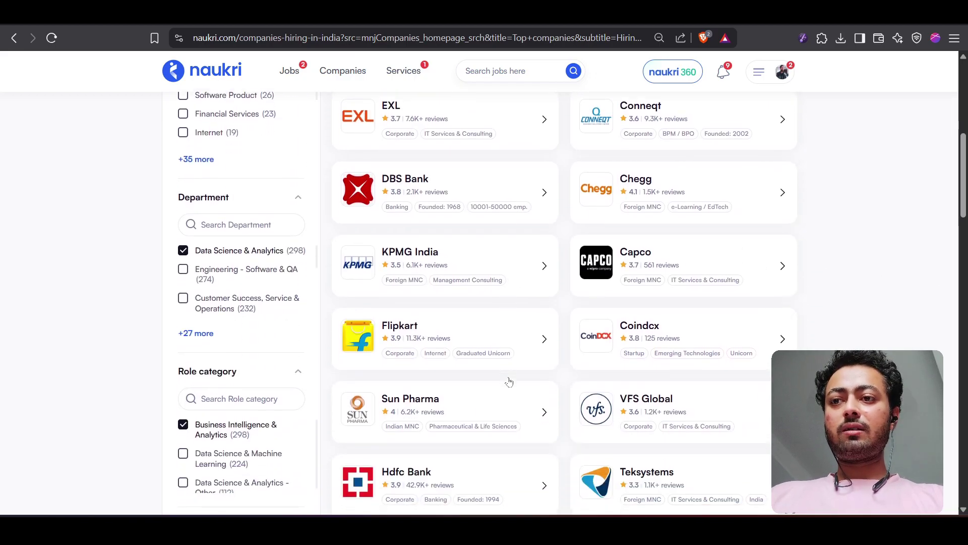
{"action": "scroll", "coordinate": [508, 380], "scroll_direction": "up", "scroll_amount": 8}
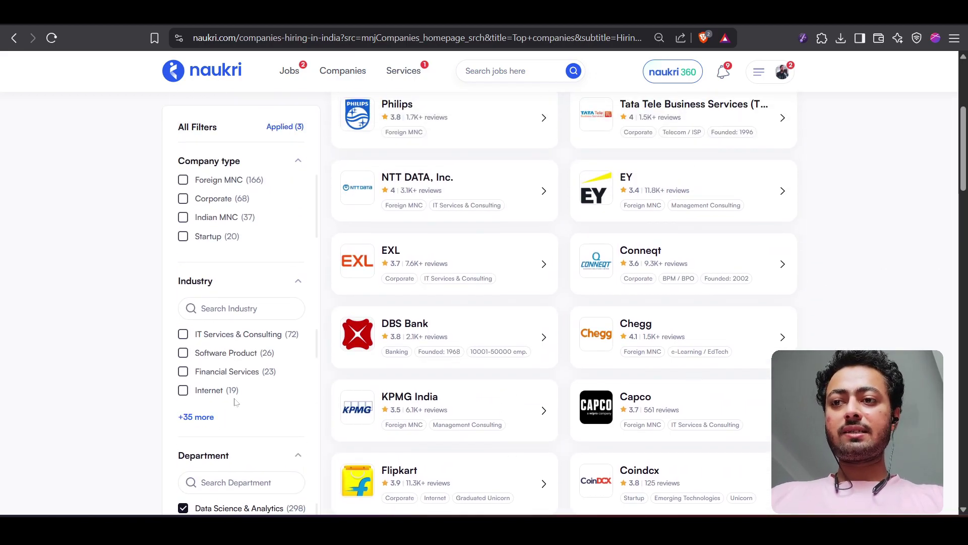
{"action": "scroll", "coordinate": [235, 400], "scroll_direction": "down", "scroll_amount": 3}
{"action": "scroll", "coordinate": [275, 453], "scroll_direction": "down", "scroll_amount": 3}
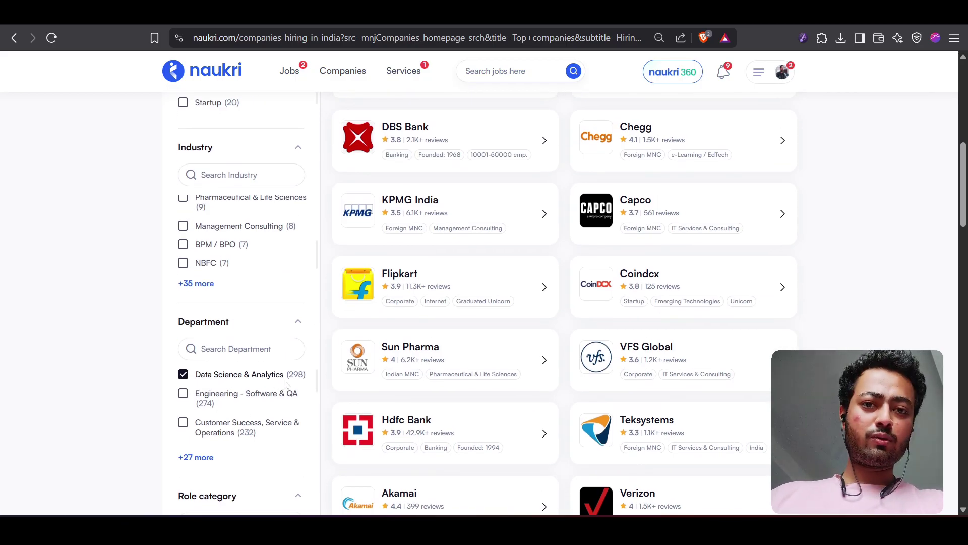
{"action": "scroll", "coordinate": [200, 435], "scroll_direction": "down", "scroll_amount": 2}
{"action": "scroll", "coordinate": [200, 433], "scroll_direction": "up", "scroll_amount": 2}
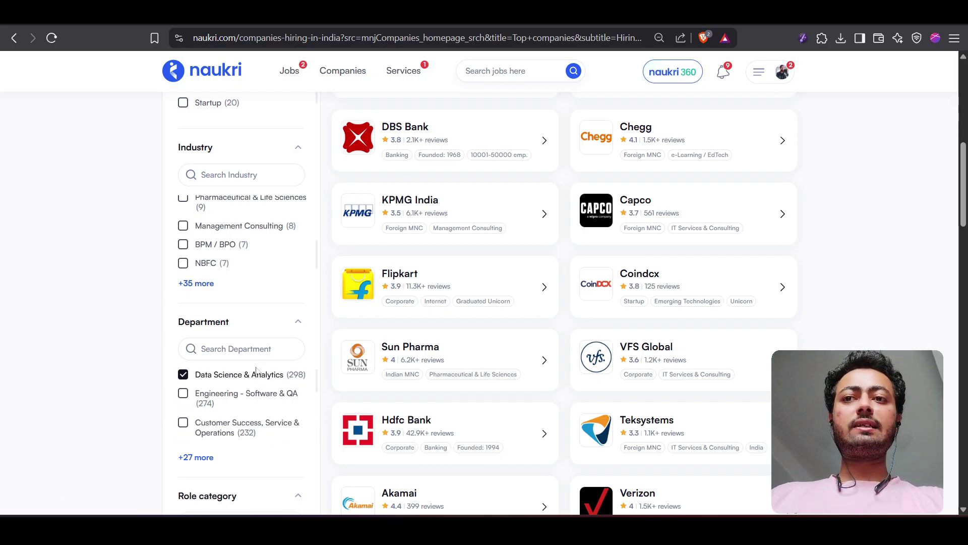
{"action": "scroll", "coordinate": [533, 338], "scroll_direction": "up", "scroll_amount": 7}
{"action": "scroll", "coordinate": [533, 339], "scroll_direction": "down", "scroll_amount": 2}
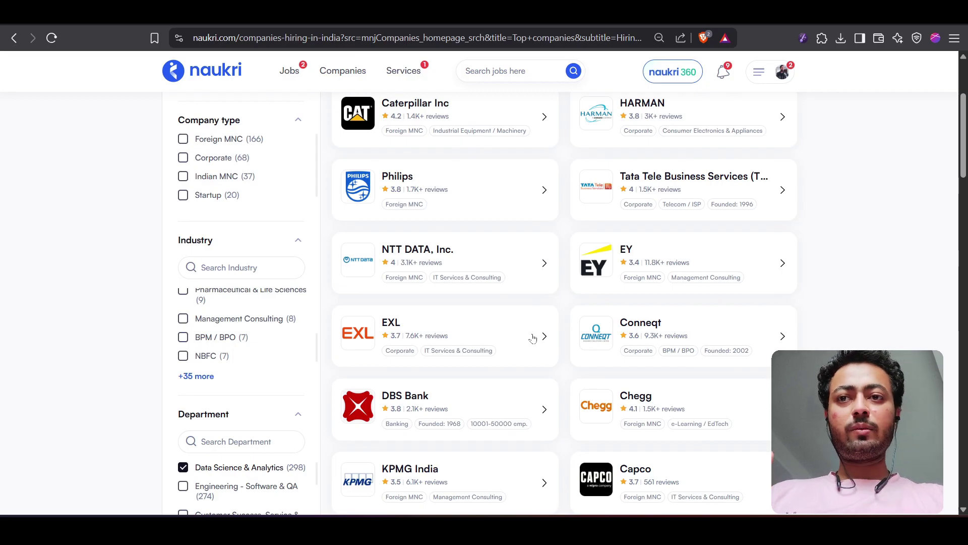
Open EY's company page from the list and look over the departments hiring there
{"action": "left_click", "coordinate": [628, 256]}
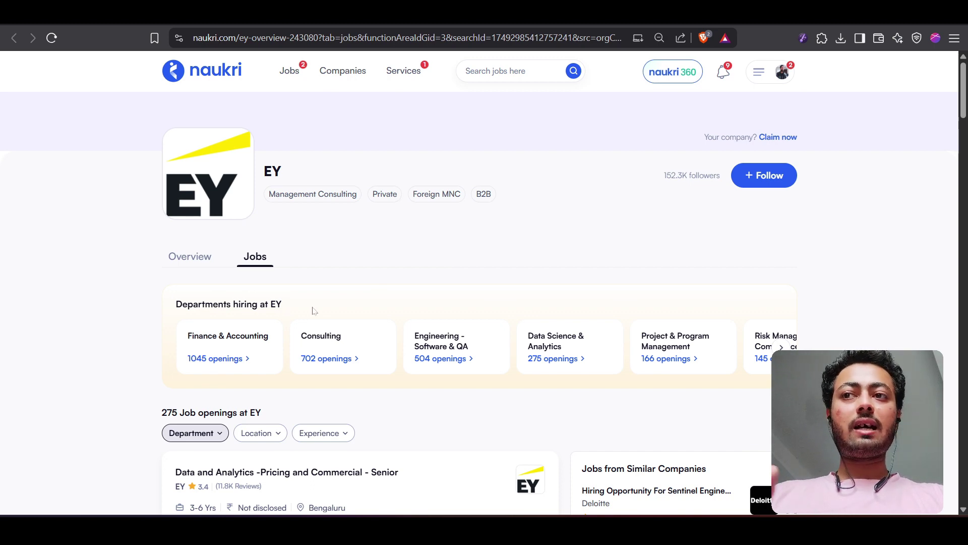
{"action": "scroll", "coordinate": [312, 310], "scroll_direction": "down", "scroll_amount": 2}
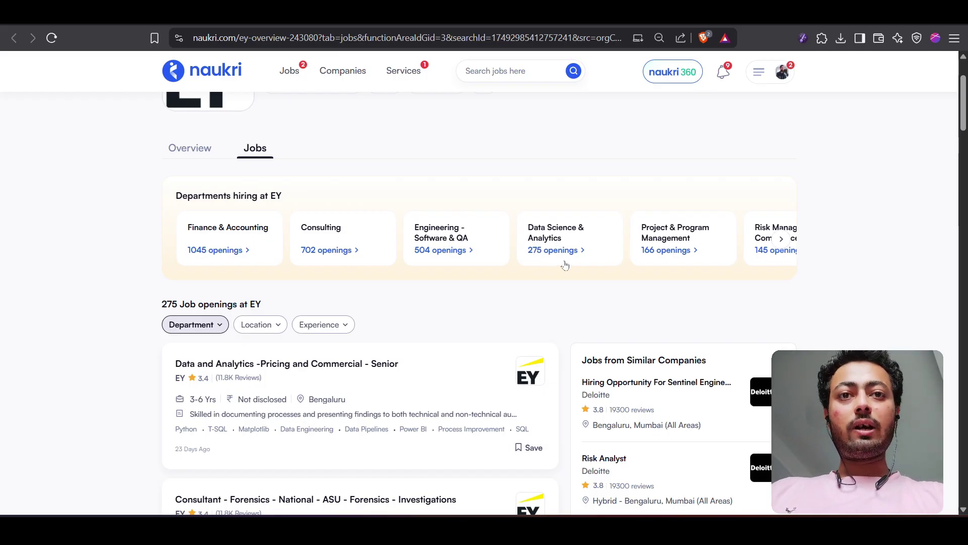
{"action": "left_click", "coordinate": [777, 245]}
{"action": "left_click", "coordinate": [780, 239]}
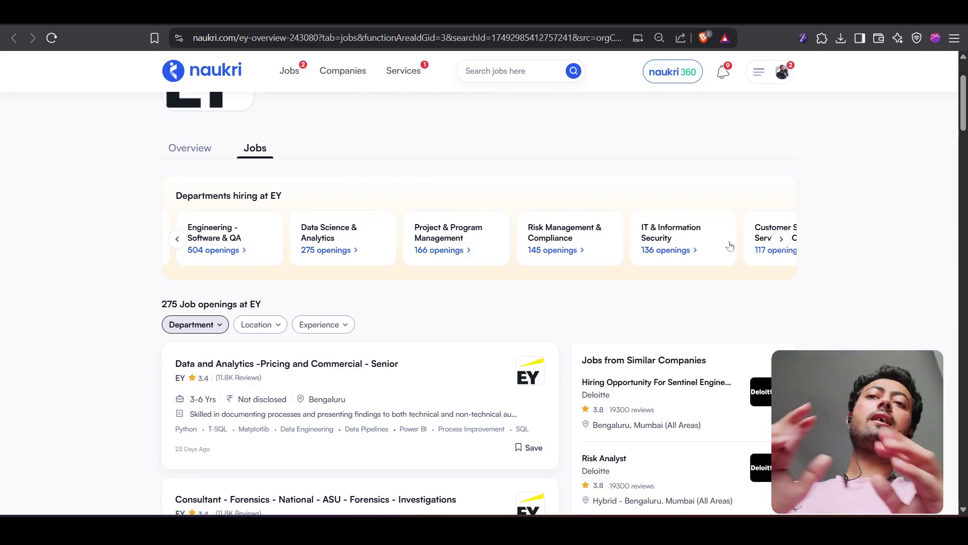
{"action": "scroll", "coordinate": [562, 336], "scroll_direction": "down", "scroll_amount": 2}
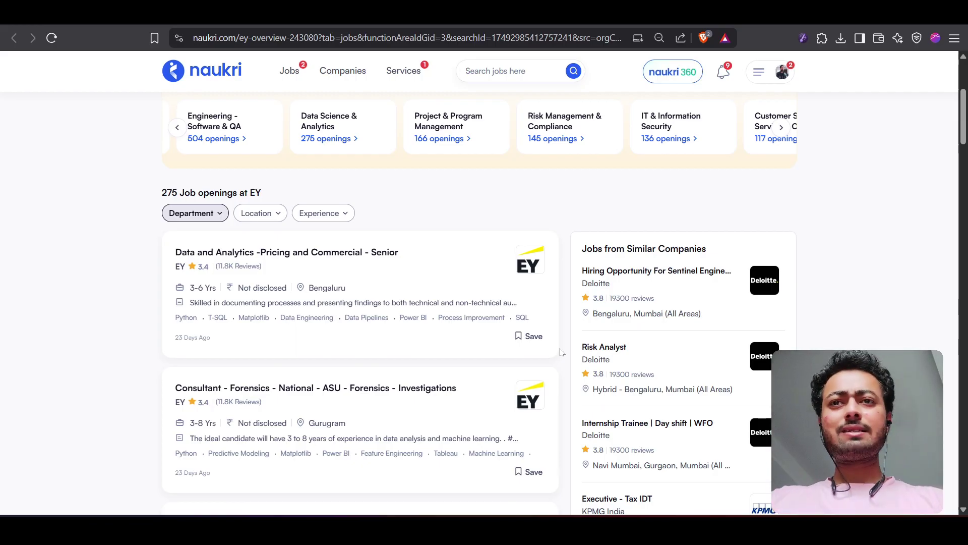
{"action": "scroll", "coordinate": [561, 351], "scroll_direction": "up", "scroll_amount": 3}
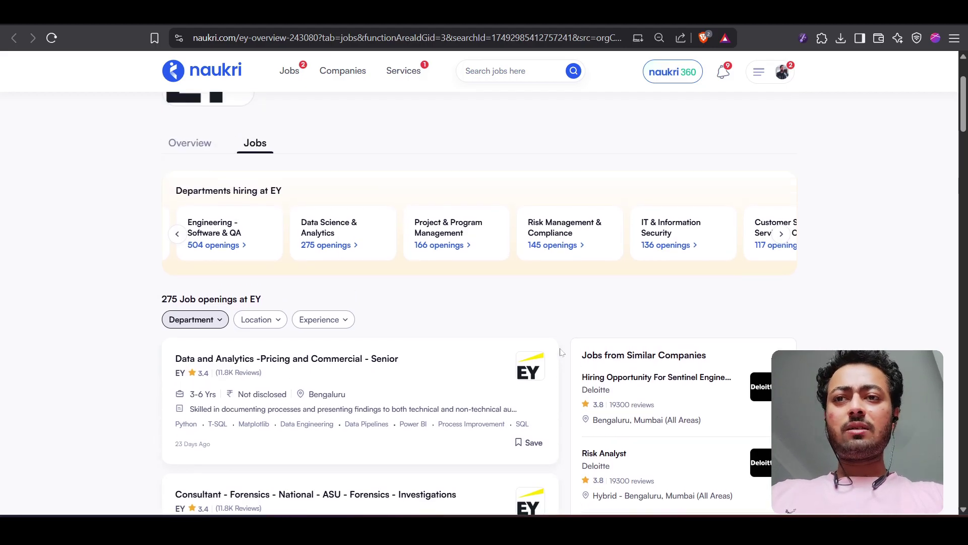
{"action": "left_click", "coordinate": [177, 309]}
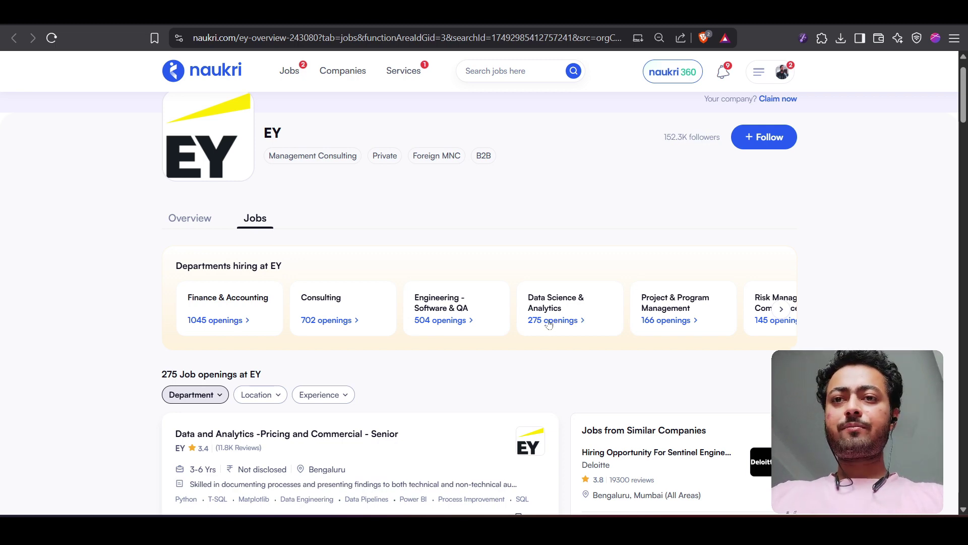
Show EY's Data Science & Analytics openings and look through the first page of job listings
{"action": "left_click", "coordinate": [555, 321]}
{"action": "scroll", "coordinate": [565, 243], "scroll_direction": "down", "scroll_amount": 5}
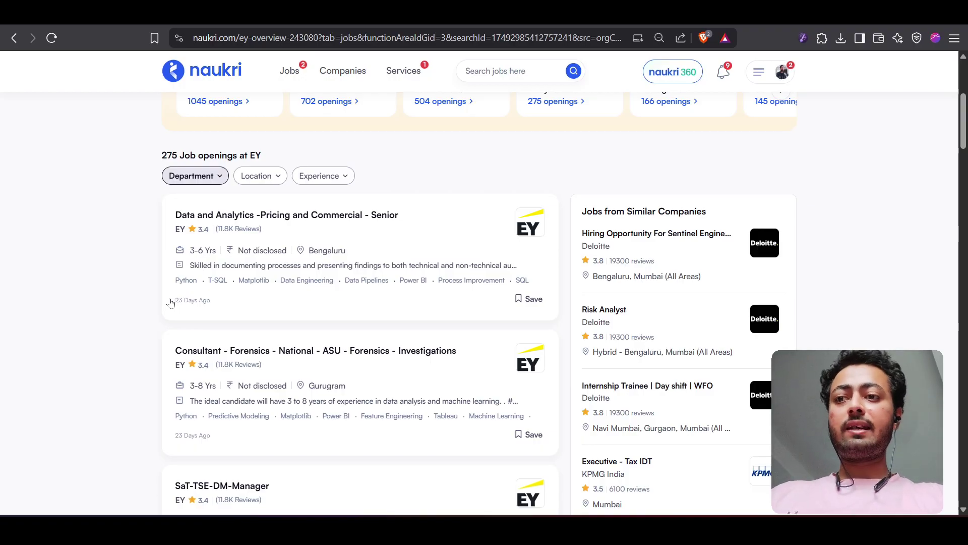
{"action": "scroll", "coordinate": [232, 315], "scroll_direction": "down", "scroll_amount": 3}
{"action": "scroll", "coordinate": [211, 377], "scroll_direction": "down", "scroll_amount": 4}
{"action": "scroll", "coordinate": [212, 403], "scroll_direction": "up", "scroll_amount": 5}
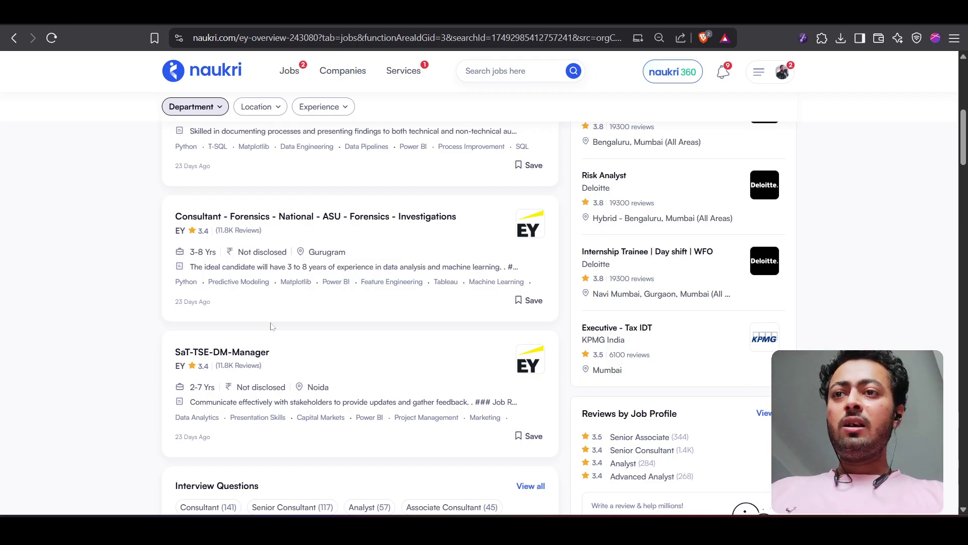
{"action": "scroll", "coordinate": [271, 327], "scroll_direction": "up", "scroll_amount": 4}
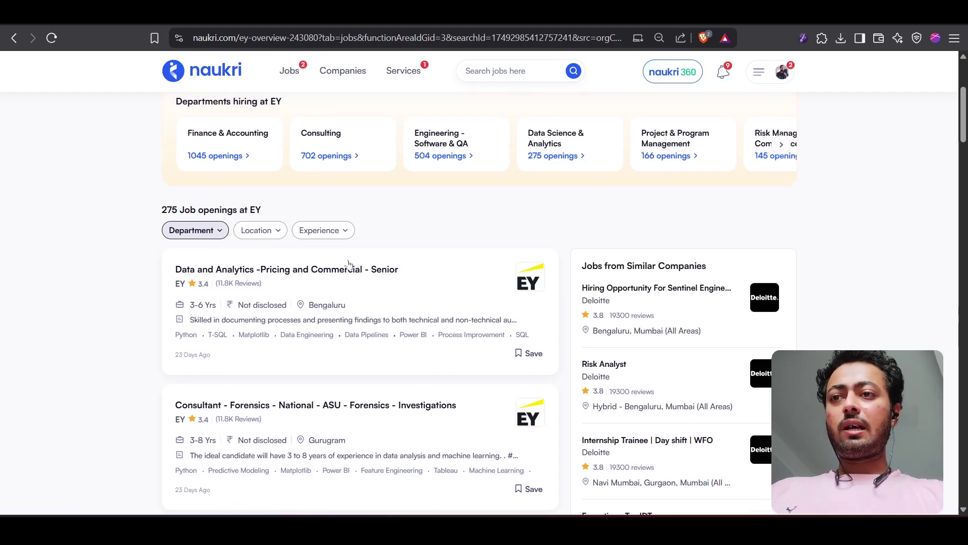
{"action": "scroll", "coordinate": [335, 339], "scroll_direction": "down", "scroll_amount": 8}
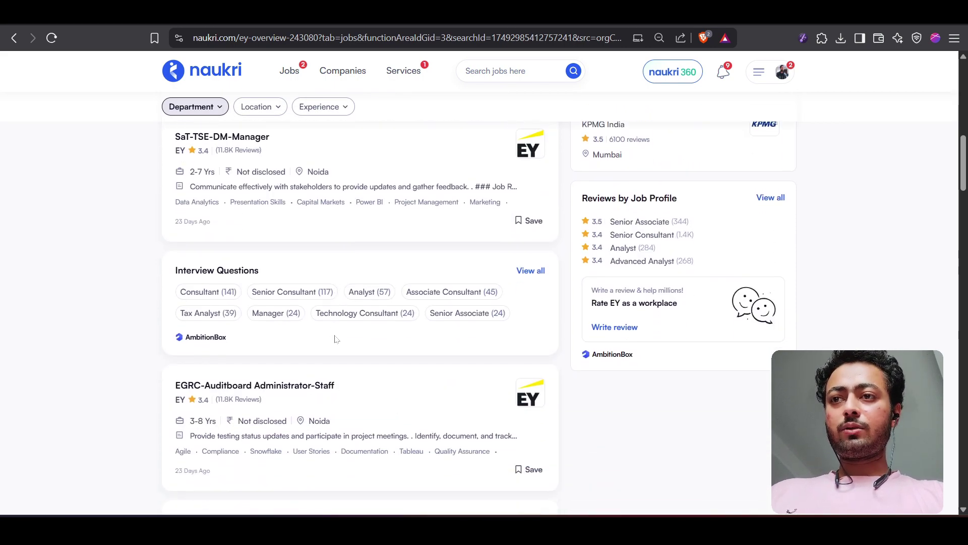
{"action": "scroll", "coordinate": [336, 339], "scroll_direction": "down", "scroll_amount": 4}
{"action": "scroll", "coordinate": [335, 339], "scroll_direction": "down", "scroll_amount": 4}
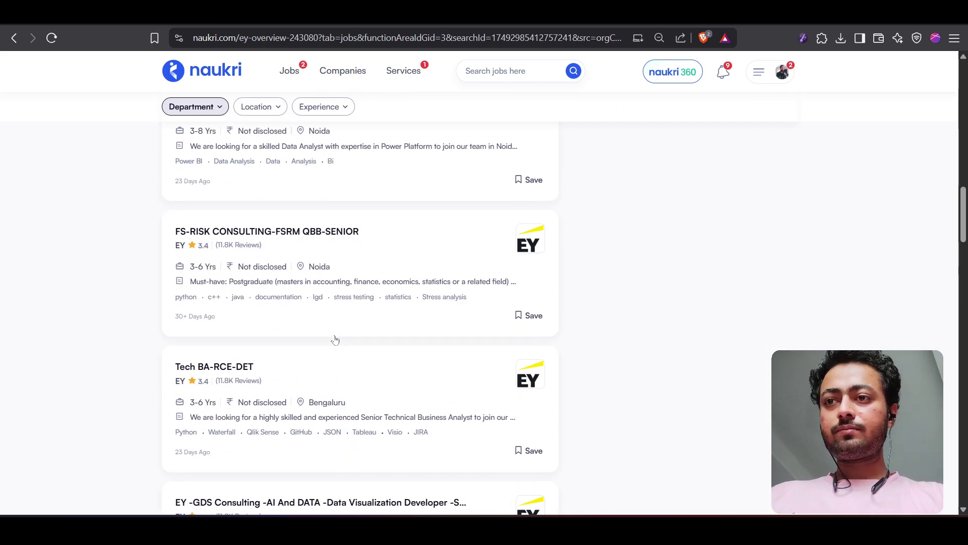
{"action": "scroll", "coordinate": [326, 416], "scroll_direction": "down", "scroll_amount": 12}
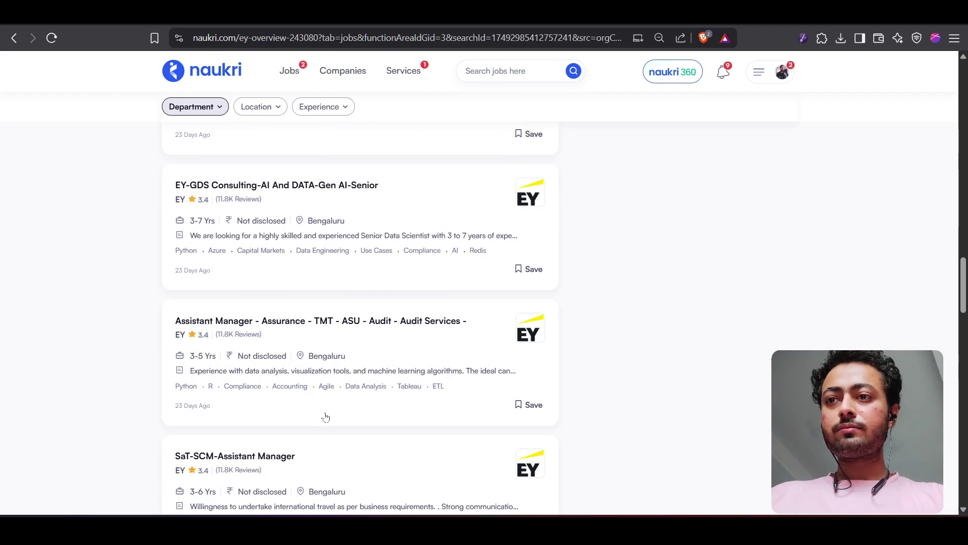
{"action": "scroll", "coordinate": [316, 368], "scroll_direction": "down", "scroll_amount": 12}
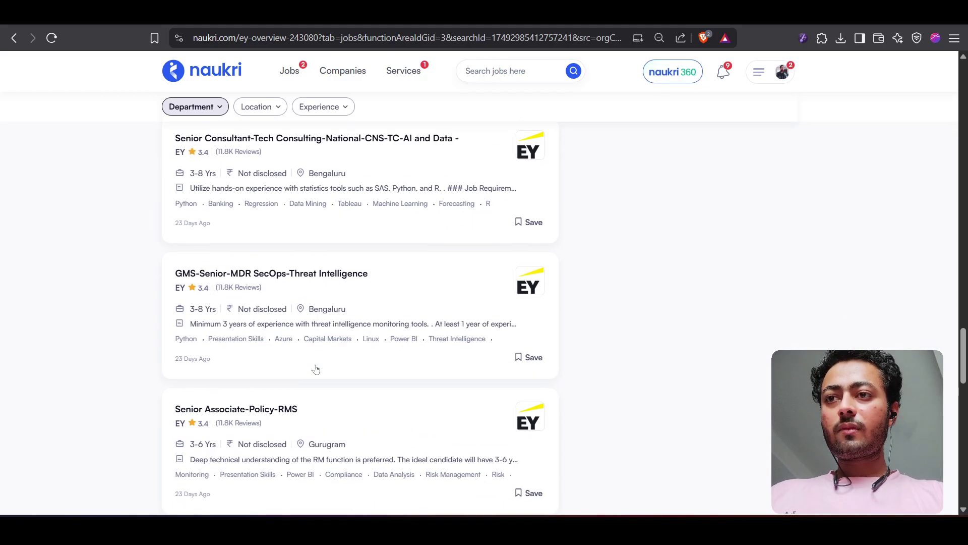
{"action": "scroll", "coordinate": [315, 369], "scroll_direction": "down", "scroll_amount": 12}
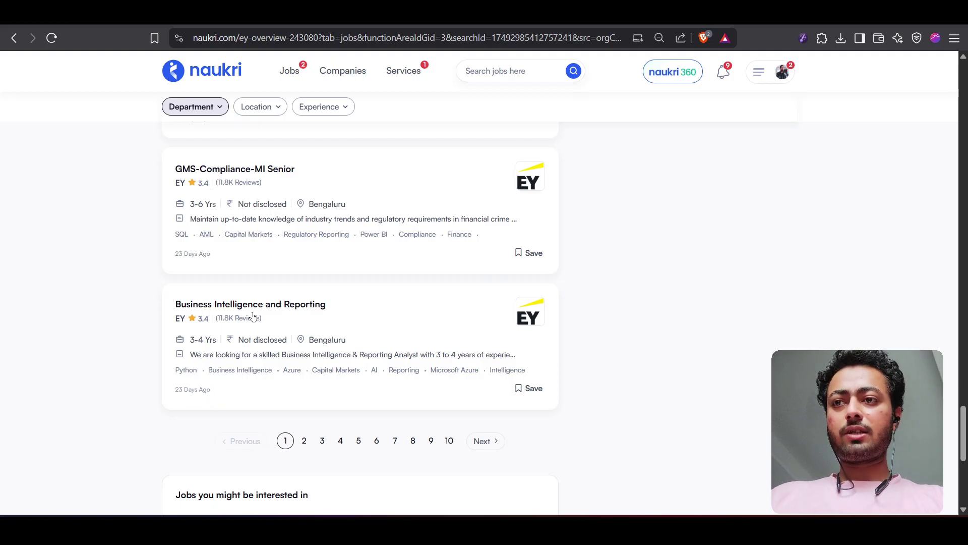
Open EY's Business Intelligence and Reporting job and review its highlights, match score, description and key skills
{"action": "left_click", "coordinate": [224, 308]}
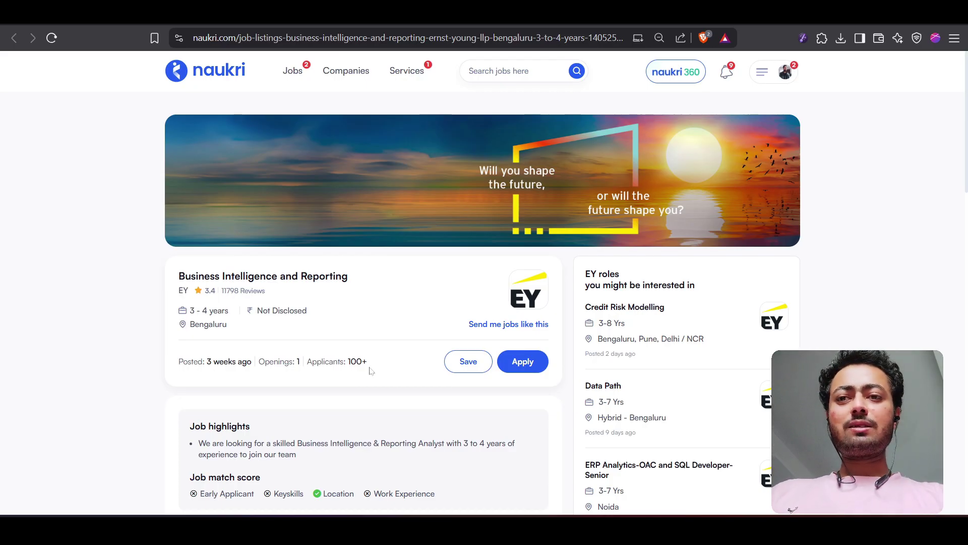
{"action": "scroll", "coordinate": [393, 413], "scroll_direction": "down", "scroll_amount": 3}
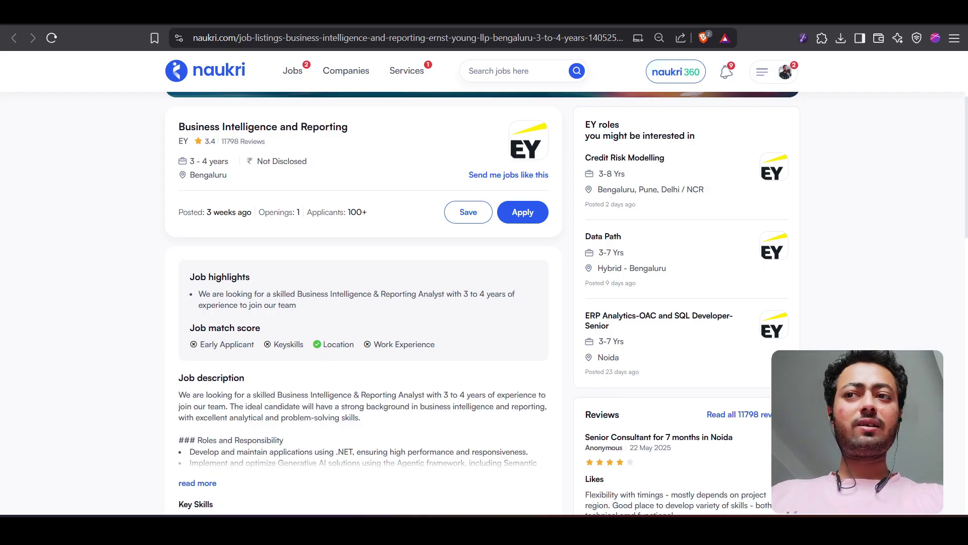
{"action": "scroll", "coordinate": [446, 415], "scroll_direction": "down", "scroll_amount": 5}
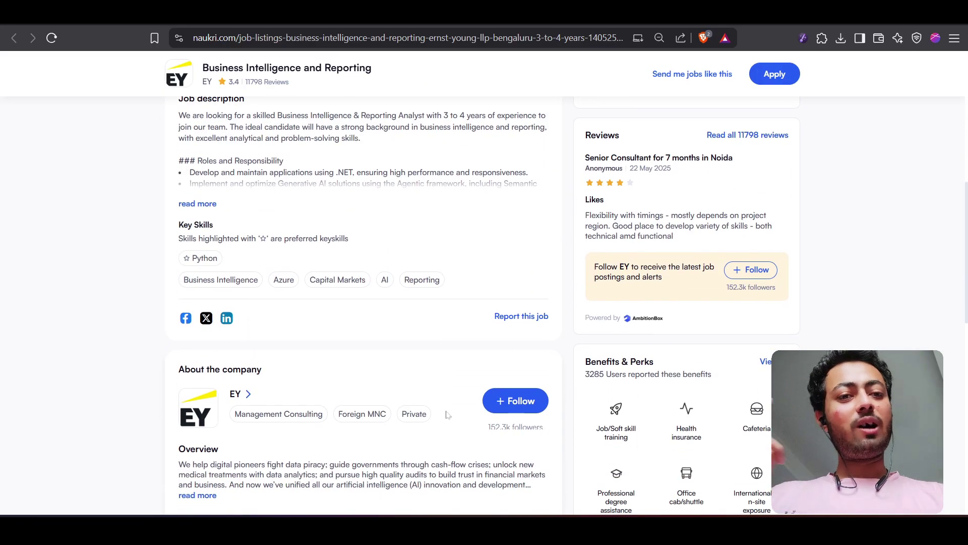
{"action": "scroll", "coordinate": [447, 414], "scroll_direction": "up", "scroll_amount": 8}
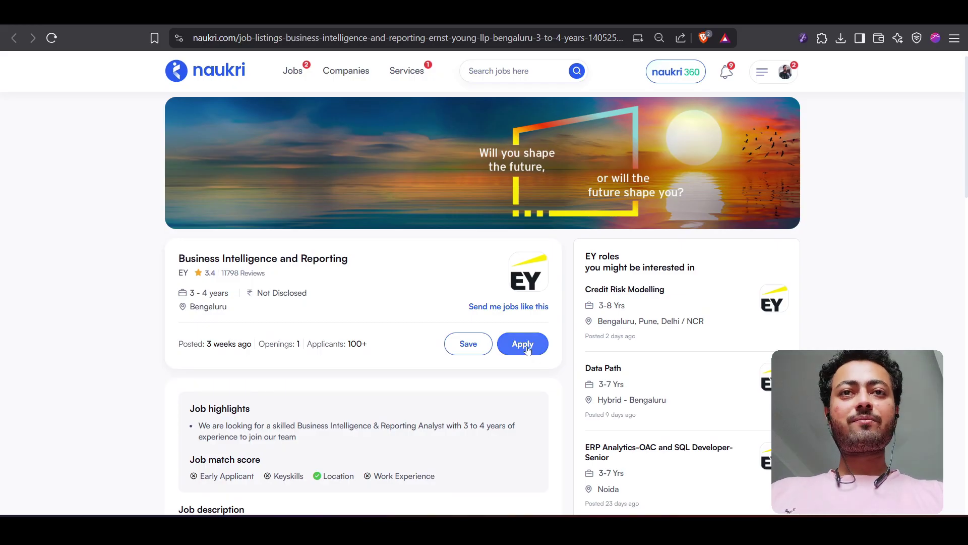
Apply to the Business Intelligence and Reporting job, answering 3 for the Python experience question
{"action": "left_click", "coordinate": [523, 343]}
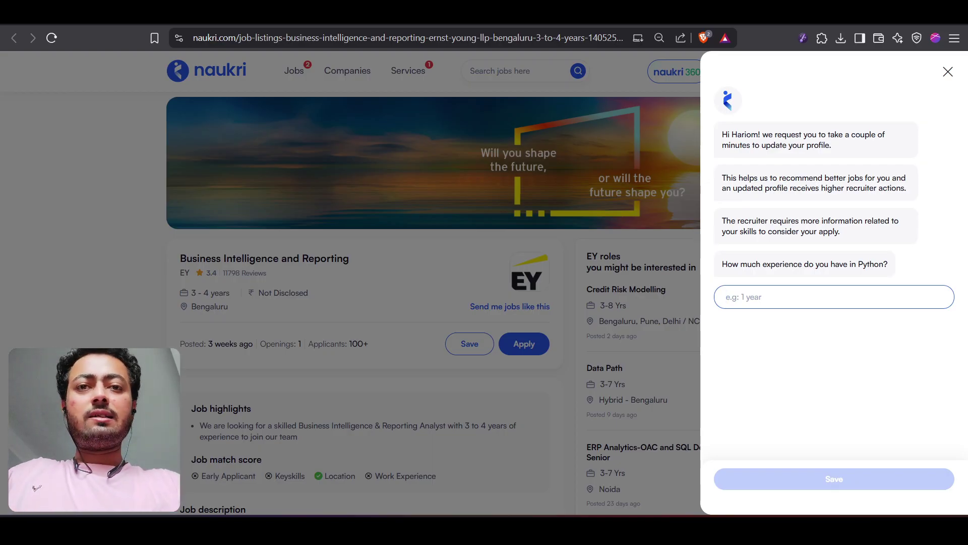
{"action": "type", "text": "3"}
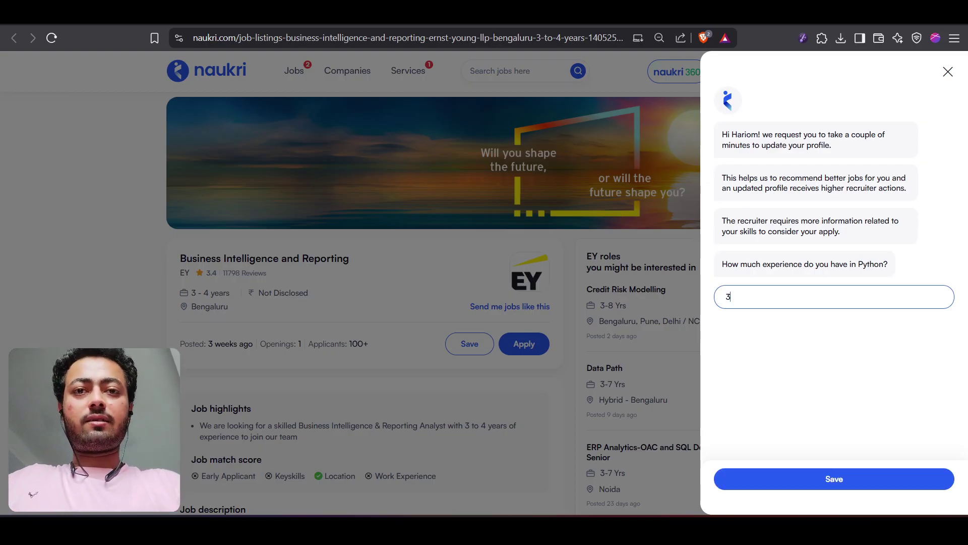
{"action": "key", "text": "Return"}
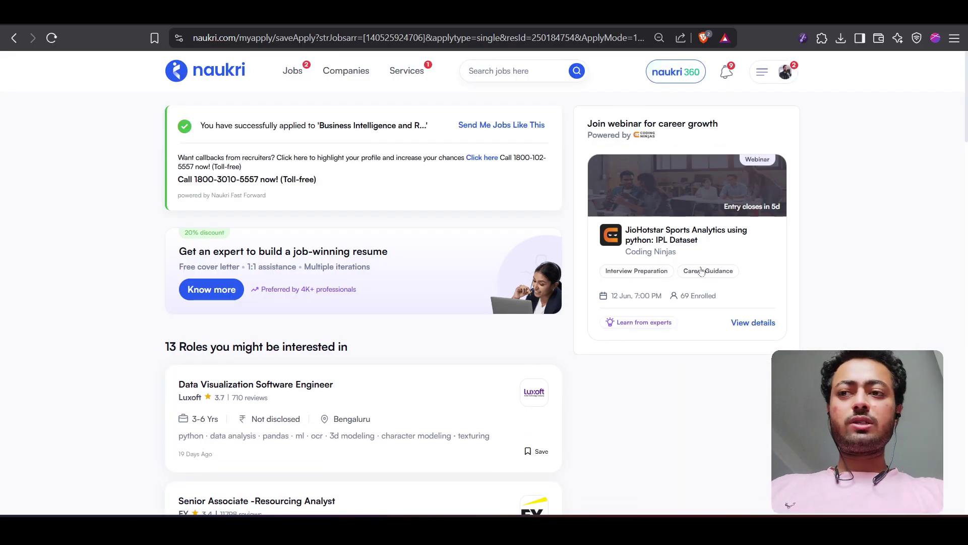
Return to the home page, open the recommended Business Analyst job at RN Chidakashi Technologies and review its description and requirements
{"action": "scroll", "coordinate": [469, 400], "scroll_direction": "down", "scroll_amount": 6}
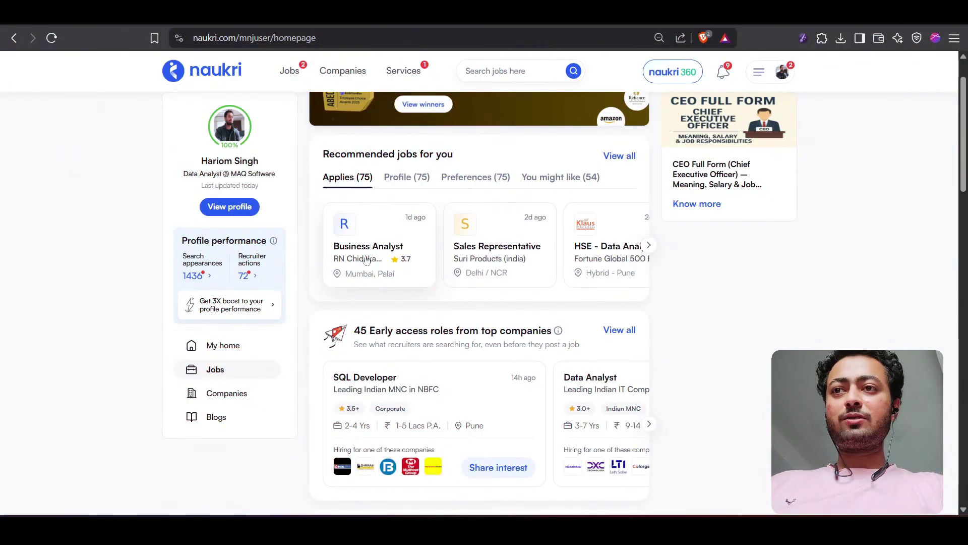
{"action": "left_click", "coordinate": [367, 259]}
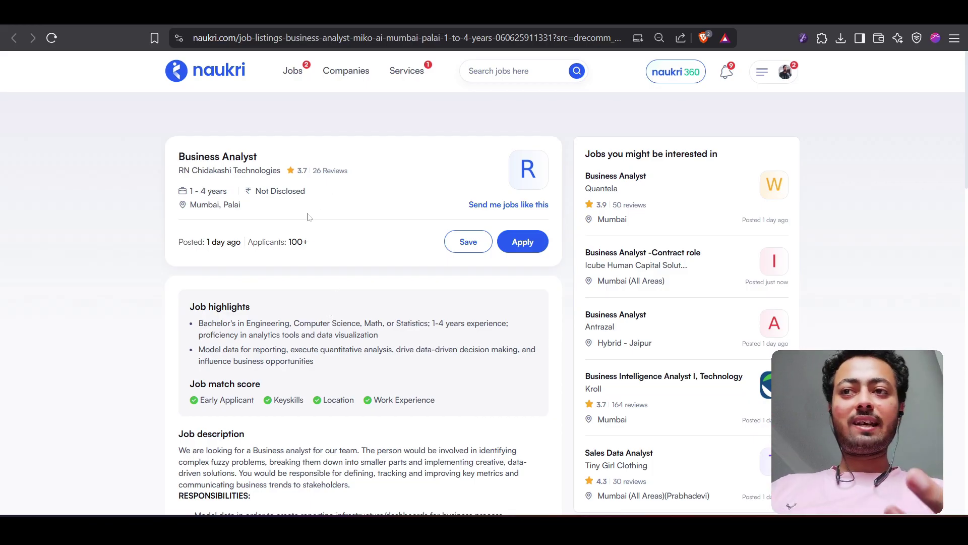
{"action": "scroll", "coordinate": [364, 298], "scroll_direction": "down", "scroll_amount": 5}
{"action": "scroll", "coordinate": [364, 299], "scroll_direction": "down", "scroll_amount": 3}
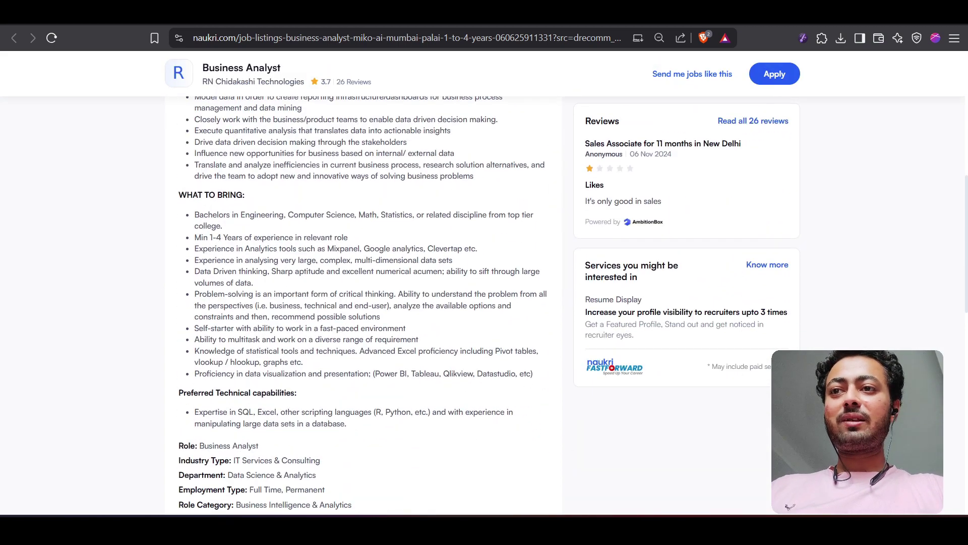
{"action": "scroll", "coordinate": [363, 301], "scroll_direction": "down", "scroll_amount": 4}
{"action": "scroll", "coordinate": [341, 357], "scroll_direction": "up", "scroll_amount": 4}
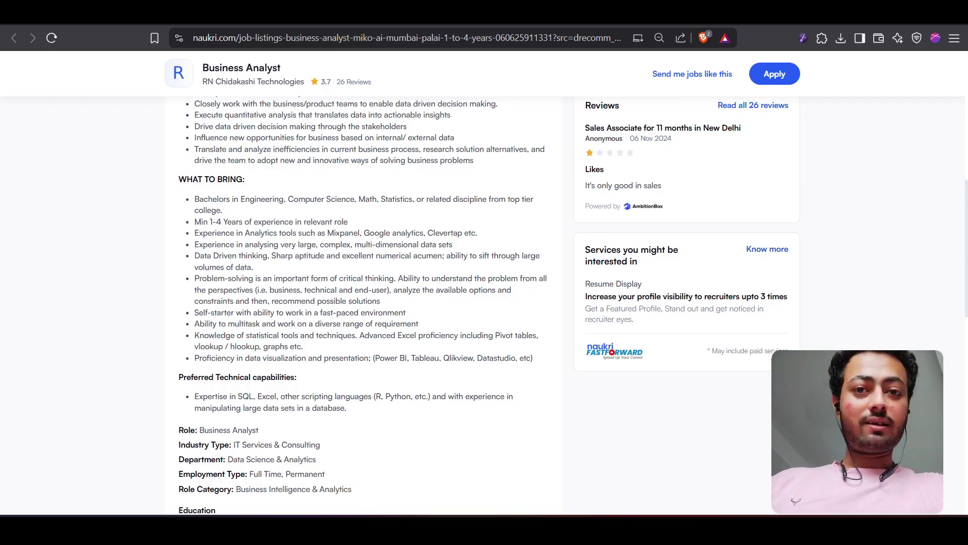
Check the Business Analyst job's remaining requirements, education and key skills, and apply to it
{"action": "scroll", "coordinate": [342, 357], "scroll_direction": "down", "scroll_amount": 4}
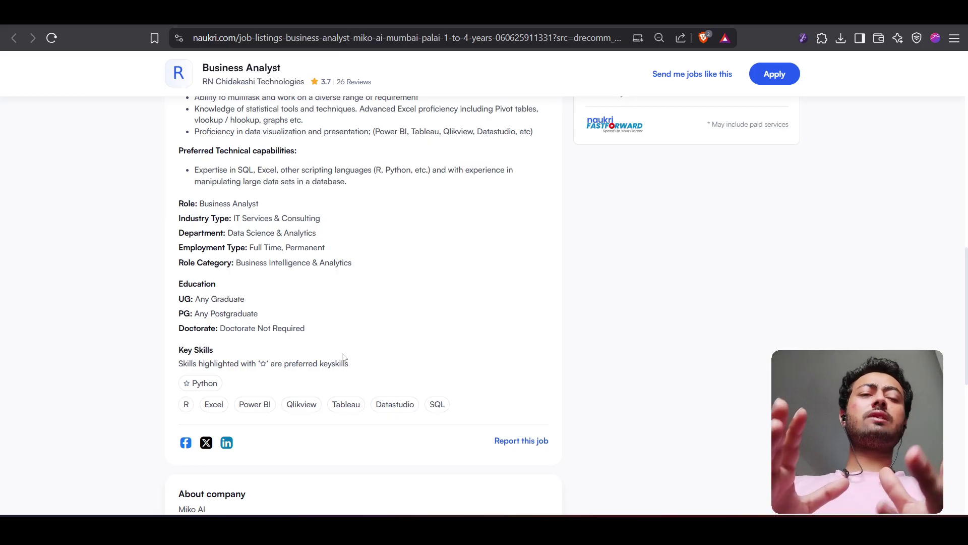
{"action": "scroll", "coordinate": [342, 357], "scroll_direction": "up", "scroll_amount": 15}
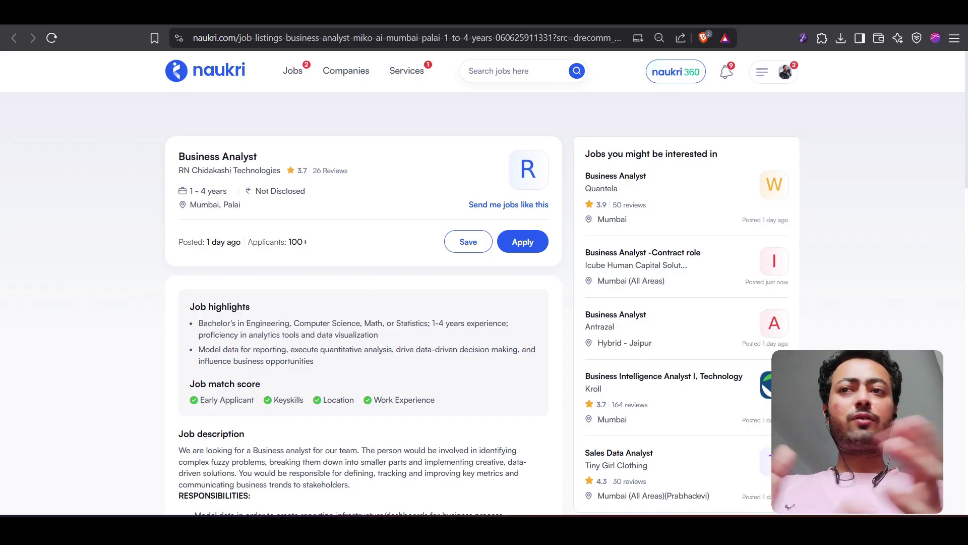
{"action": "left_click", "coordinate": [525, 243]}
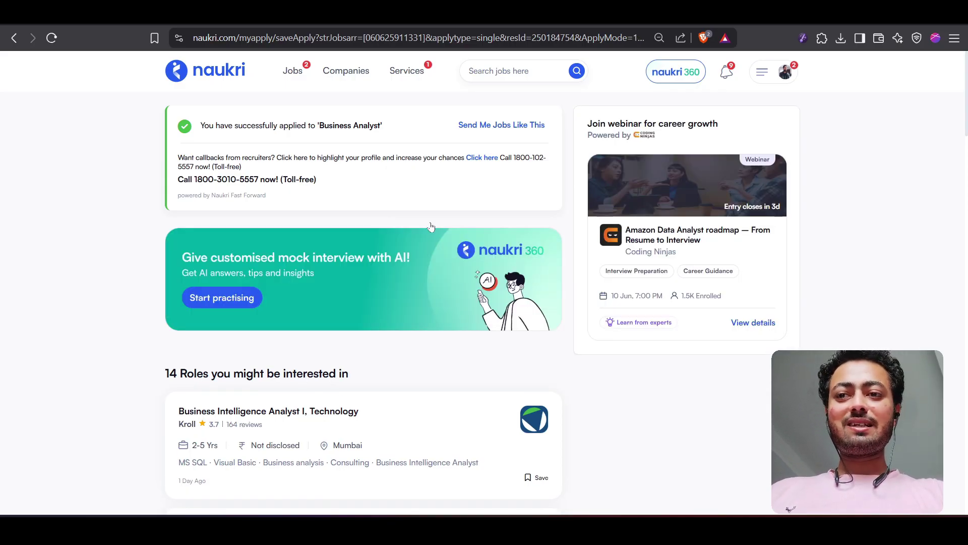
Look through the suggested roles and trending companies listed below the application confirmation
{"action": "scroll", "coordinate": [397, 349], "scroll_direction": "down", "scroll_amount": 2}
{"action": "scroll", "coordinate": [397, 349], "scroll_direction": "down", "scroll_amount": 10}
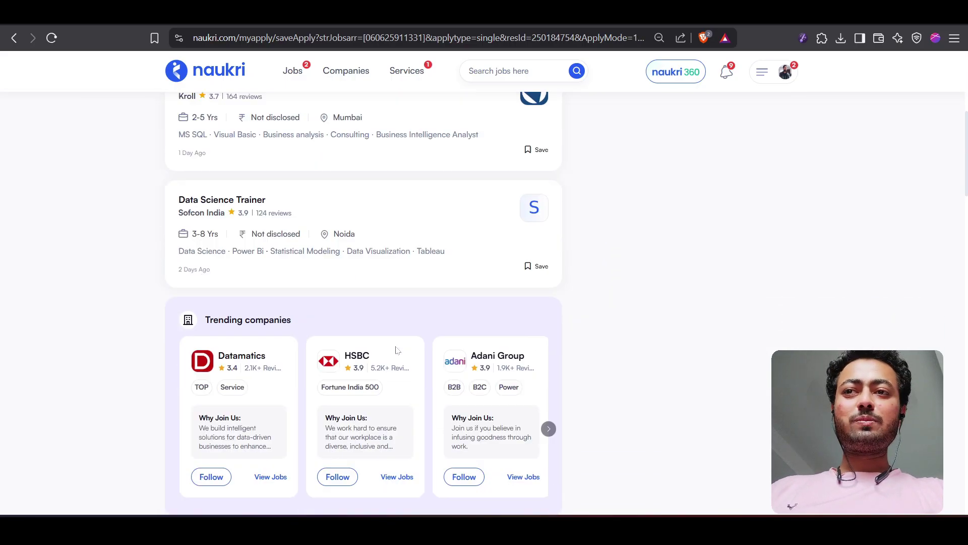
{"action": "scroll", "coordinate": [397, 349], "scroll_direction": "up", "scroll_amount": 7}
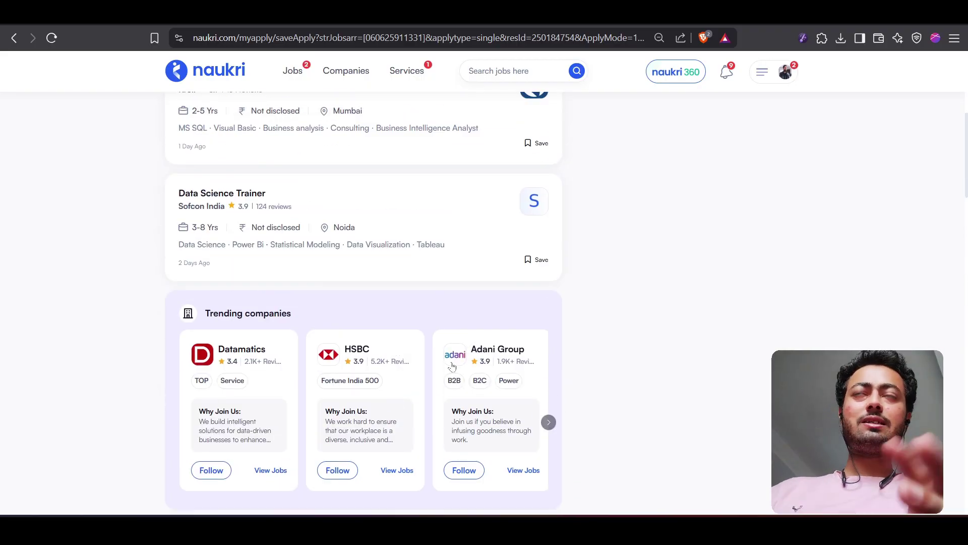
{"action": "scroll", "coordinate": [488, 390], "scroll_direction": "down", "scroll_amount": 5}
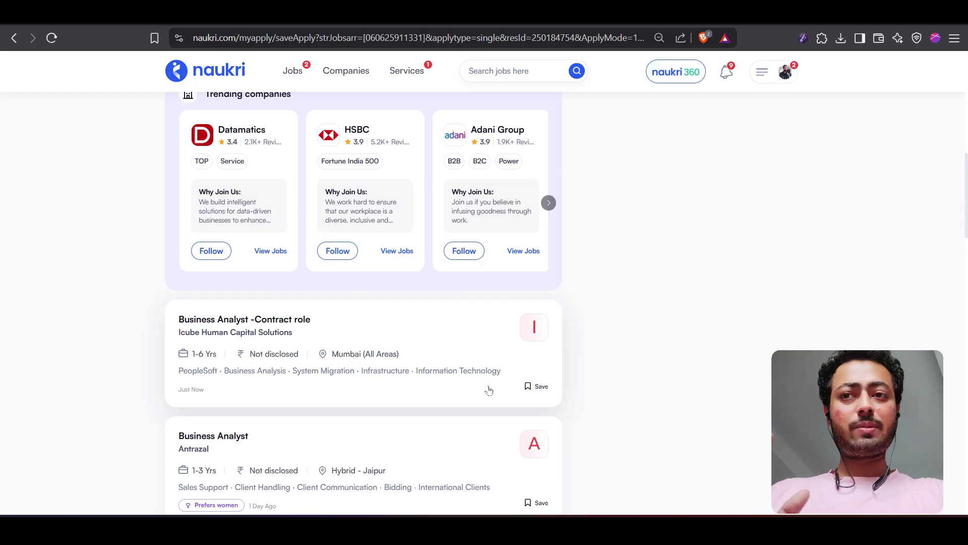
{"action": "scroll", "coordinate": [489, 390], "scroll_direction": "up", "scroll_amount": 12}
{"action": "scroll", "coordinate": [391, 361], "scroll_direction": "down", "scroll_amount": 6}
{"action": "scroll", "coordinate": [313, 183], "scroll_direction": "up", "scroll_amount": 6}
Return to the home page and open the full list of top companies hiring for Business Intelligence & Analytics
{"action": "left_click", "coordinate": [217, 76]}
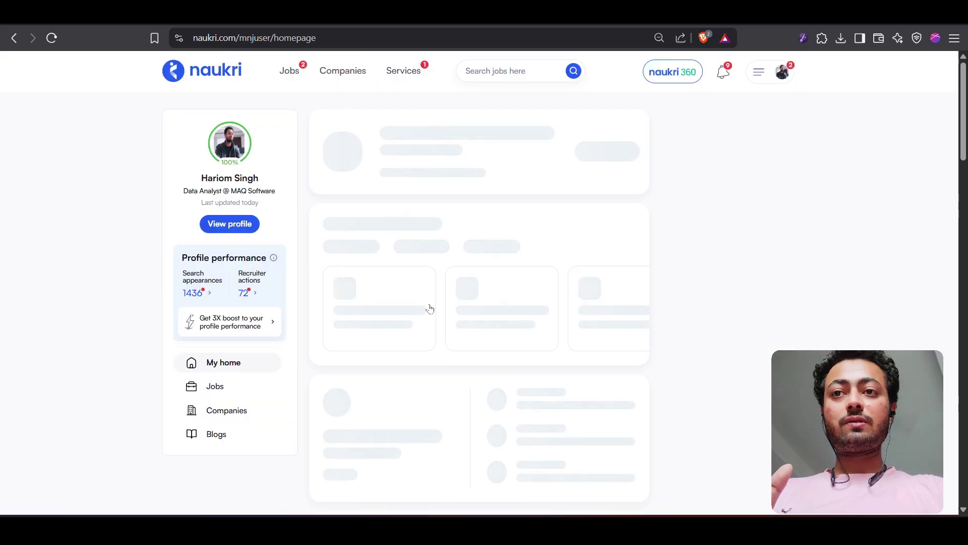
{"action": "scroll", "coordinate": [495, 368], "scroll_direction": "down", "scroll_amount": 7}
{"action": "scroll", "coordinate": [495, 368], "scroll_direction": "up", "scroll_amount": 3}
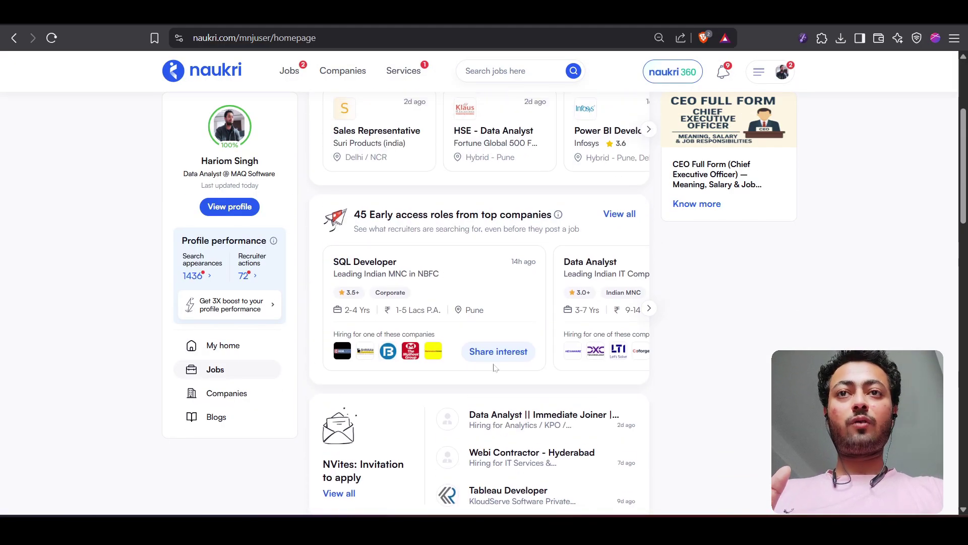
{"action": "scroll", "coordinate": [494, 368], "scroll_direction": "down", "scroll_amount": 10}
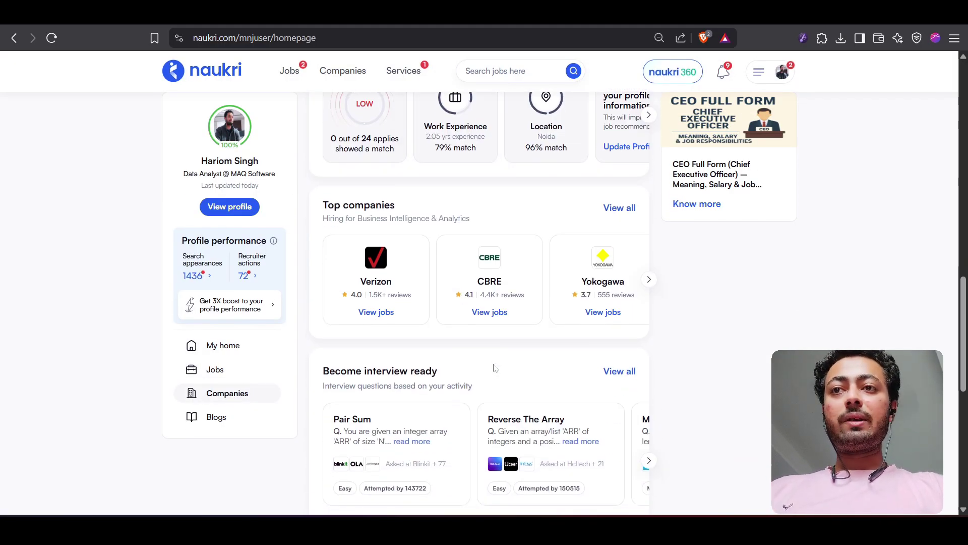
{"action": "left_click", "coordinate": [629, 208]}
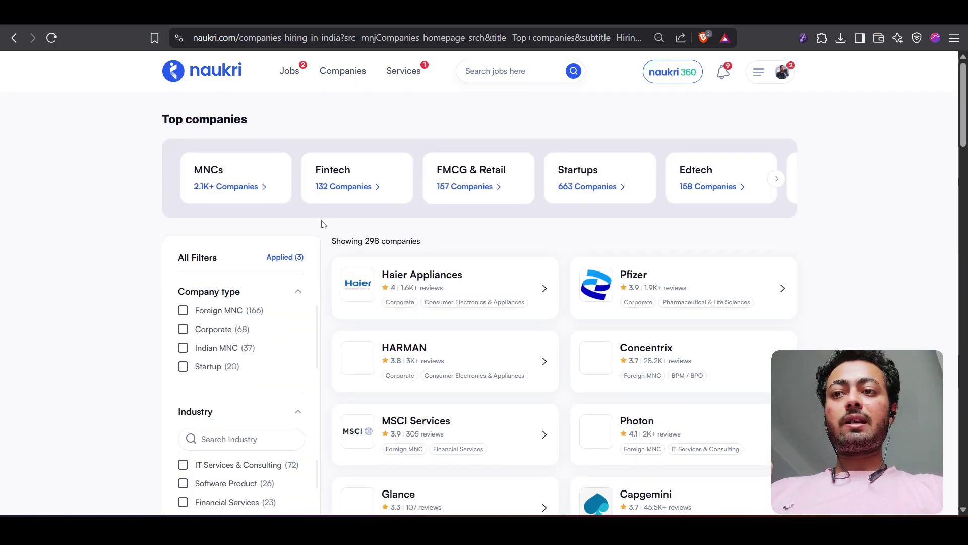
Filter the top companies by the Startup company type and look through the matching companies
{"action": "scroll", "coordinate": [249, 362], "scroll_direction": "down", "scroll_amount": 1}
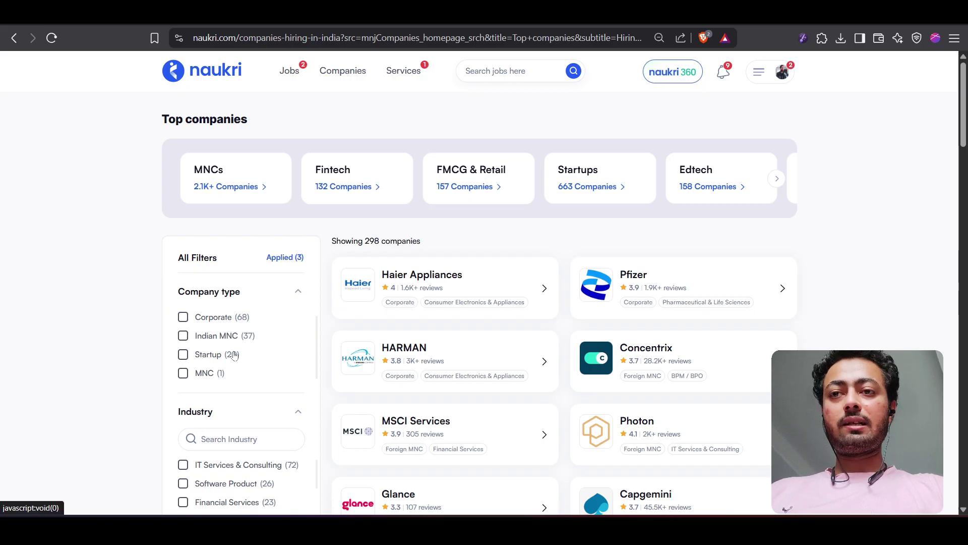
{"action": "scroll", "coordinate": [237, 356], "scroll_direction": "up", "scroll_amount": 1}
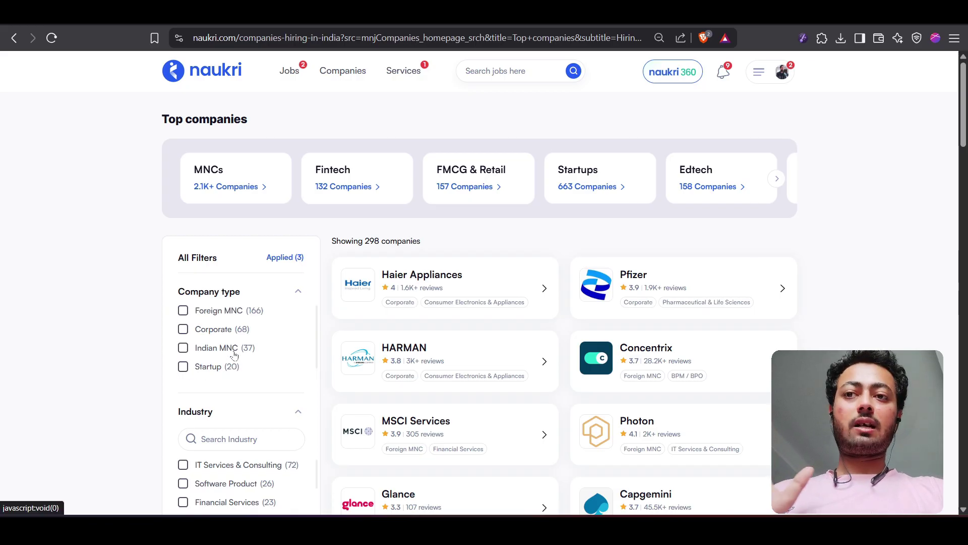
{"action": "left_click", "coordinate": [183, 368]}
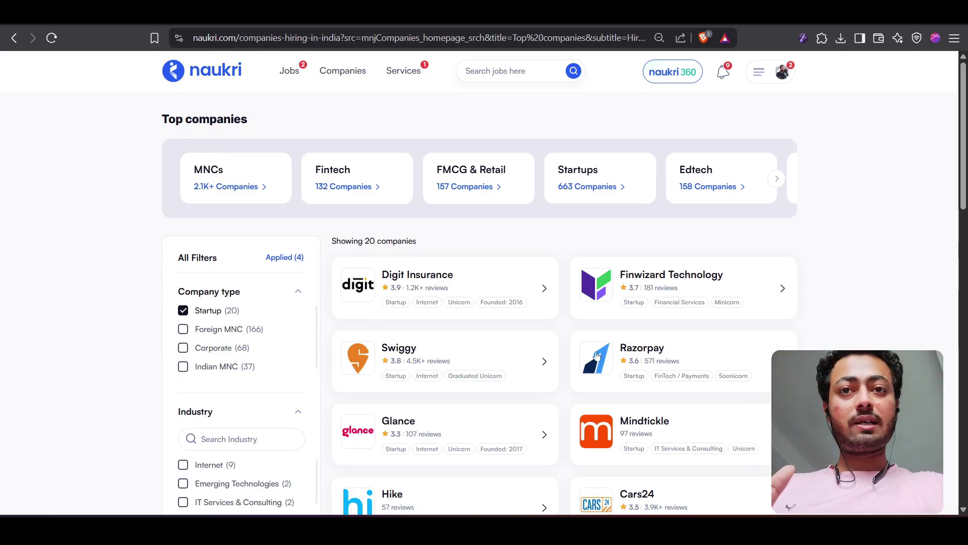
{"action": "scroll", "coordinate": [596, 356], "scroll_direction": "down", "scroll_amount": 3}
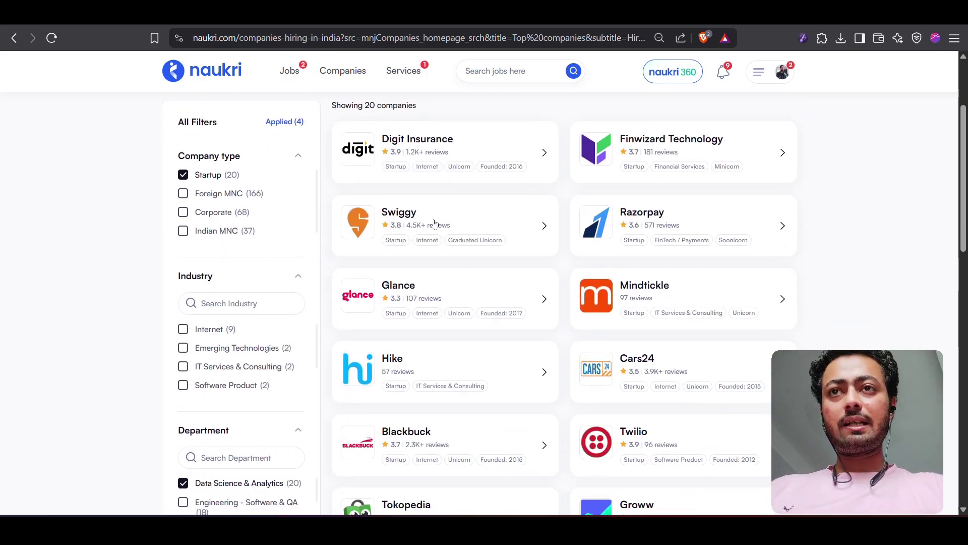
Open Razorpay's jobs, show its Engineering - Software & QA openings and look through the listings
{"action": "left_click", "coordinate": [660, 219]}
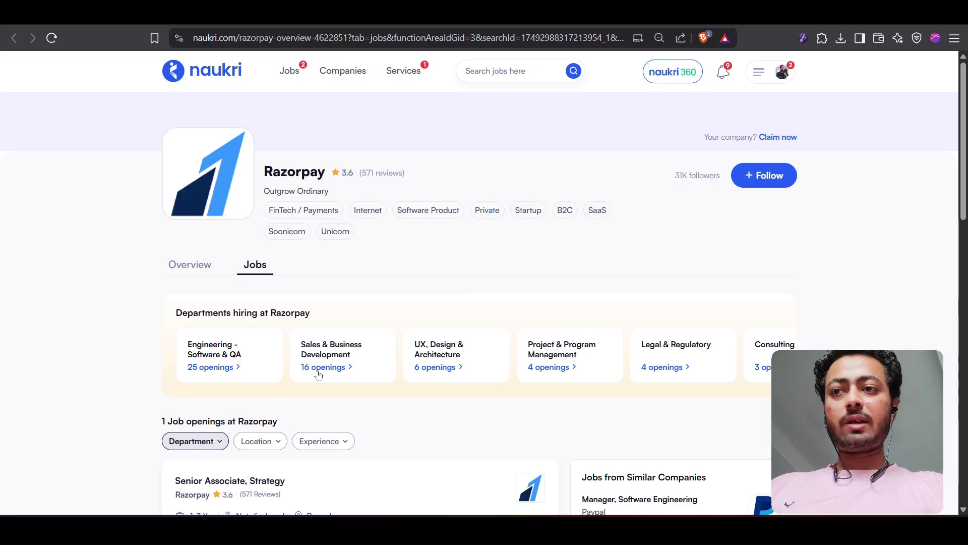
{"action": "left_click", "coordinate": [220, 359]}
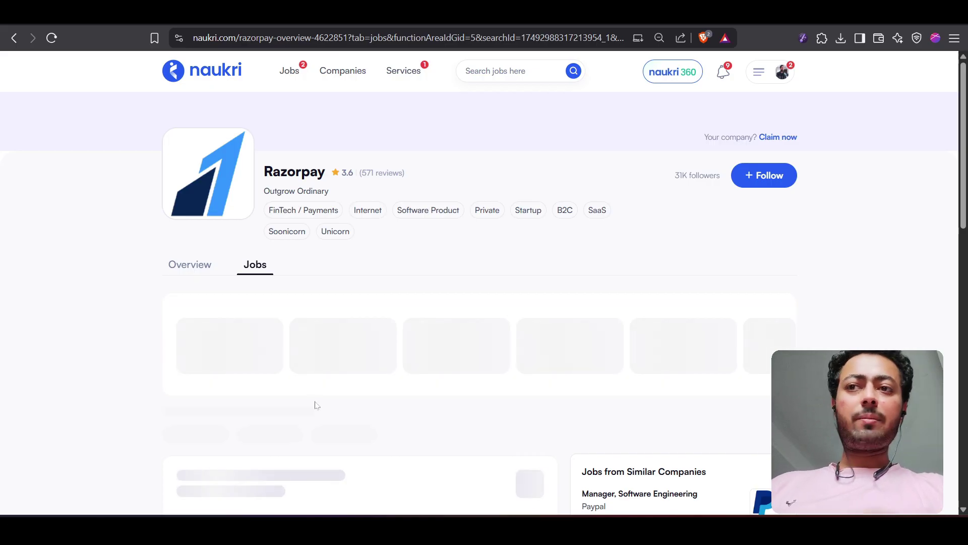
{"action": "scroll", "coordinate": [317, 405], "scroll_direction": "down", "scroll_amount": 5}
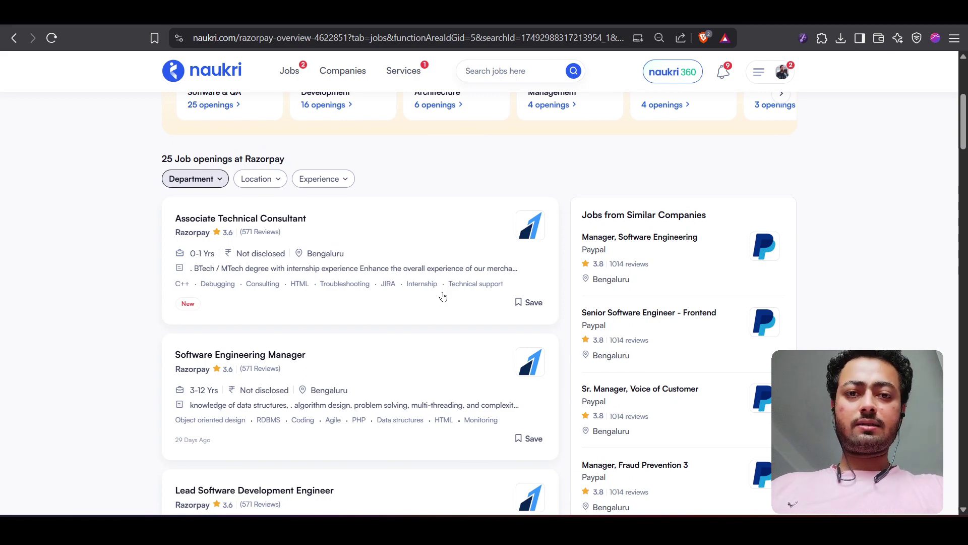
{"action": "scroll", "coordinate": [443, 297], "scroll_direction": "down", "scroll_amount": 4}
{"action": "scroll", "coordinate": [442, 298], "scroll_direction": "up", "scroll_amount": 4}
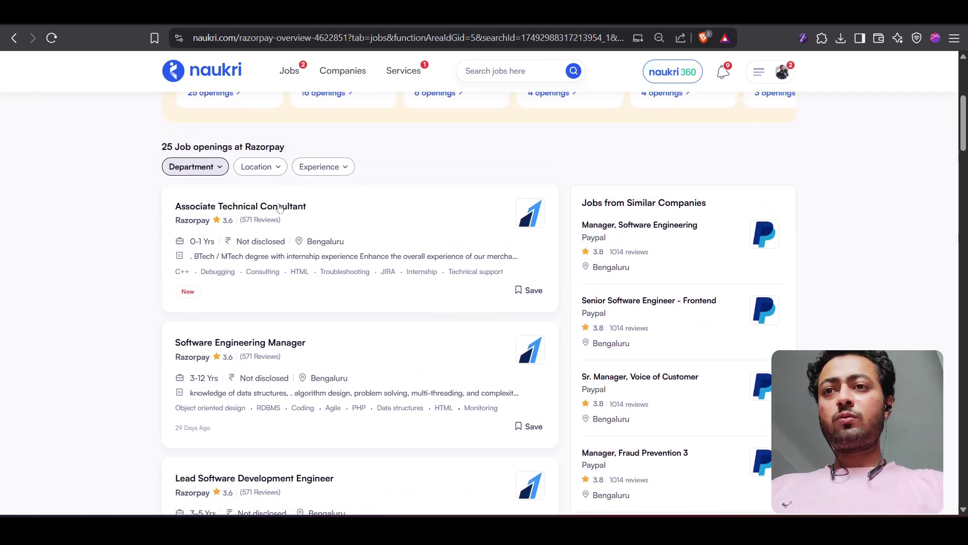
Open Razorpay's Associate Technical Consultant job and review its highlights, match score, responsibilities, mandatory qualifications, key skills and company details
{"action": "left_click", "coordinate": [230, 210]}
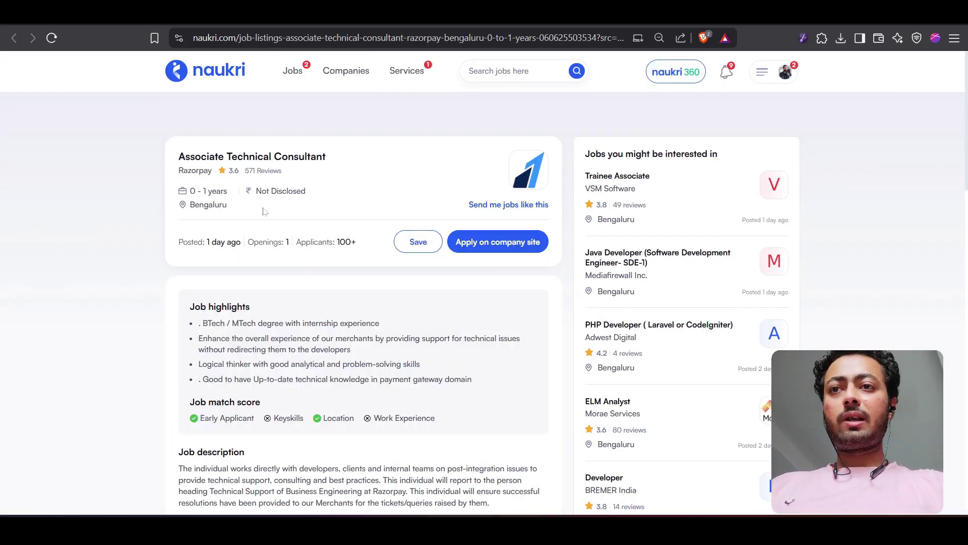
{"action": "scroll", "coordinate": [300, 306], "scroll_direction": "down", "scroll_amount": 5}
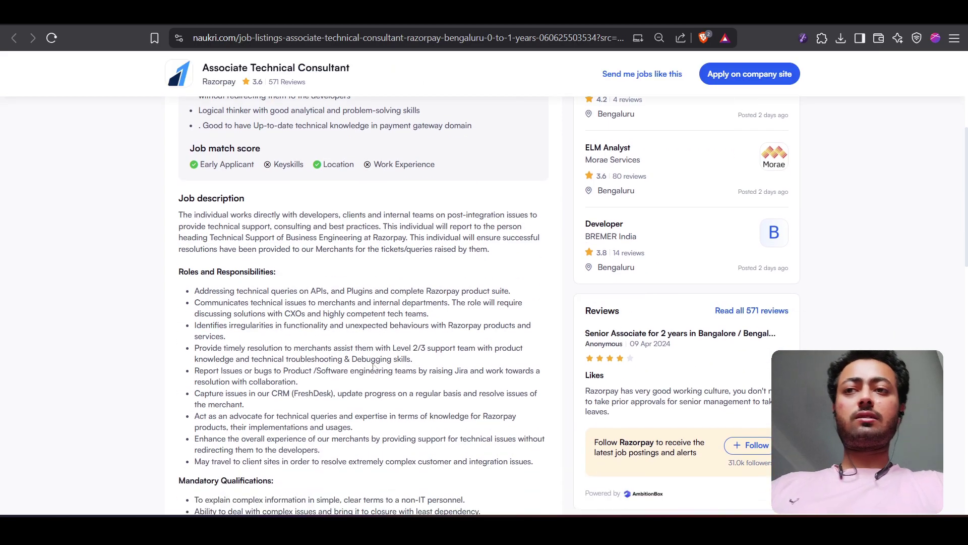
{"action": "scroll", "coordinate": [374, 367], "scroll_direction": "up", "scroll_amount": 5}
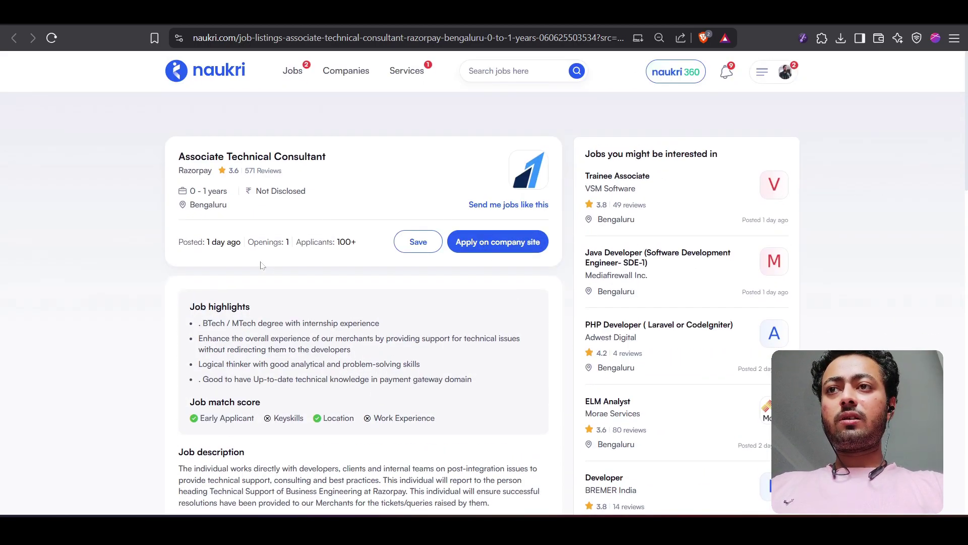
{"action": "scroll", "coordinate": [262, 266], "scroll_direction": "down", "scroll_amount": 10}
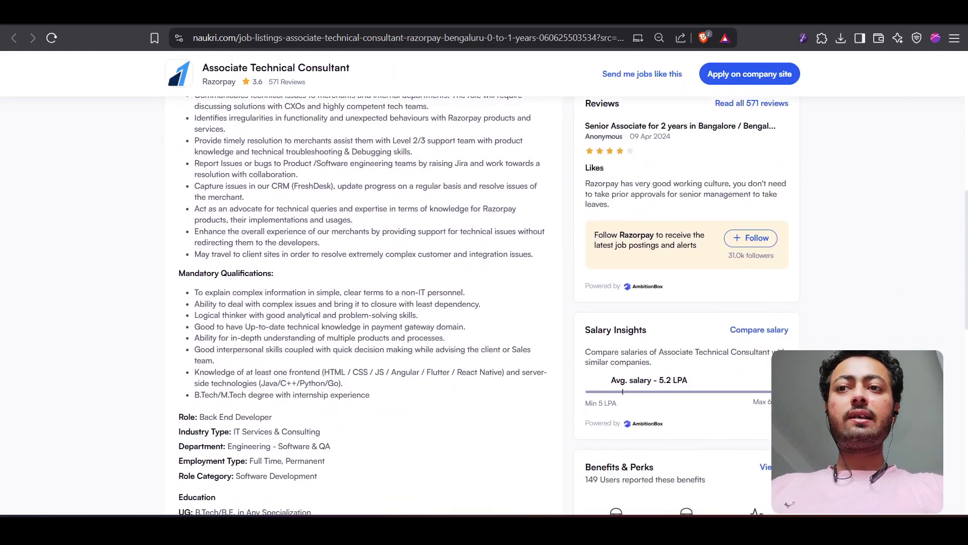
{"action": "scroll", "coordinate": [363, 303], "scroll_direction": "up", "scroll_amount": 3}
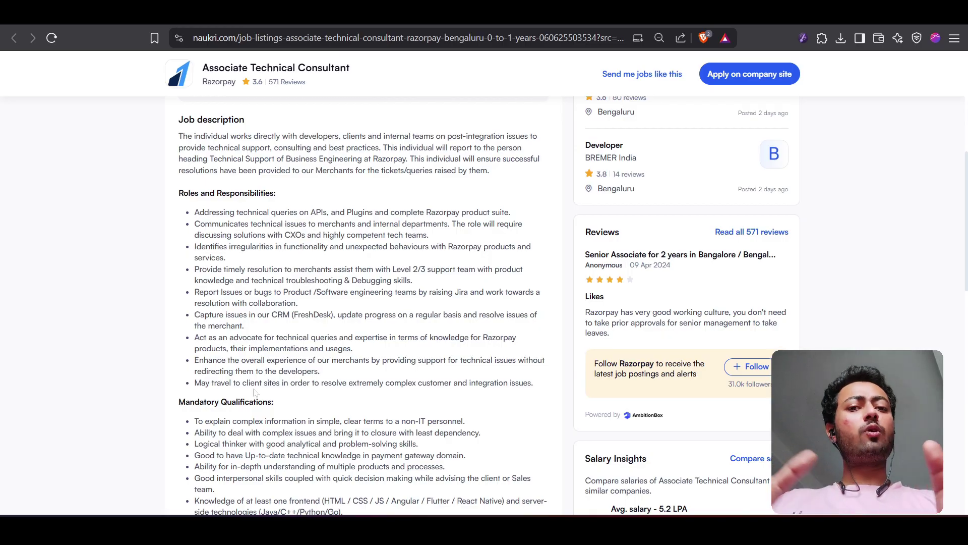
{"action": "scroll", "coordinate": [255, 393], "scroll_direction": "down", "scroll_amount": 2}
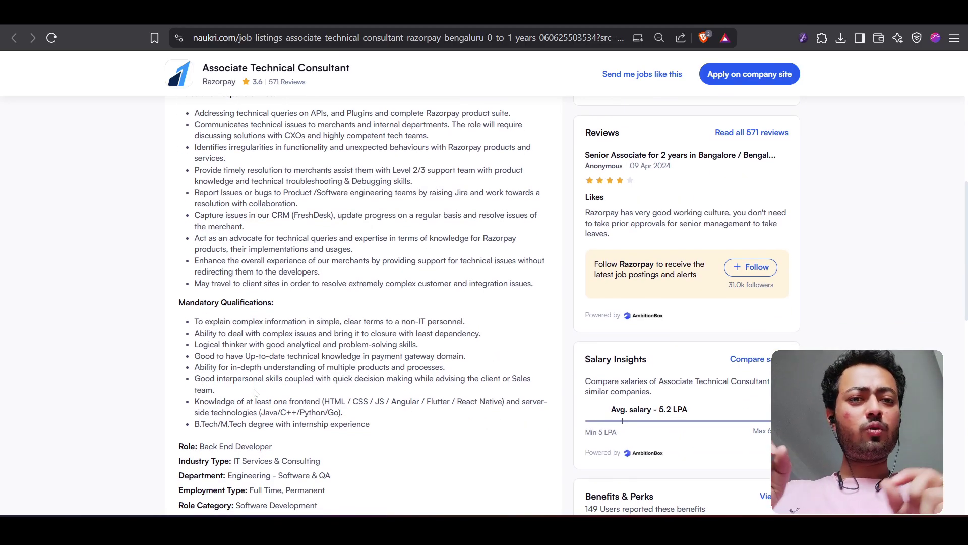
{"action": "scroll", "coordinate": [255, 393], "scroll_direction": "down", "scroll_amount": 2}
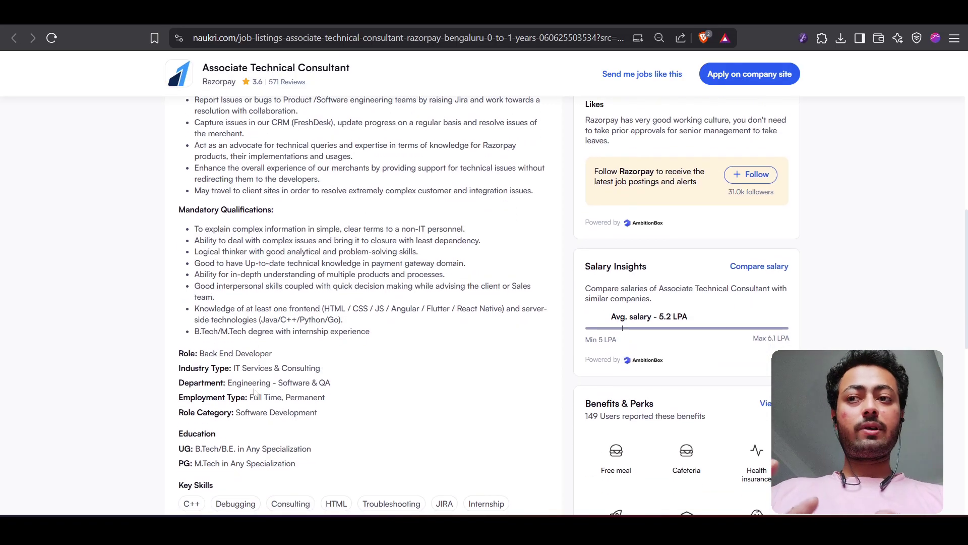
{"action": "scroll", "coordinate": [255, 392], "scroll_direction": "down", "scroll_amount": 3}
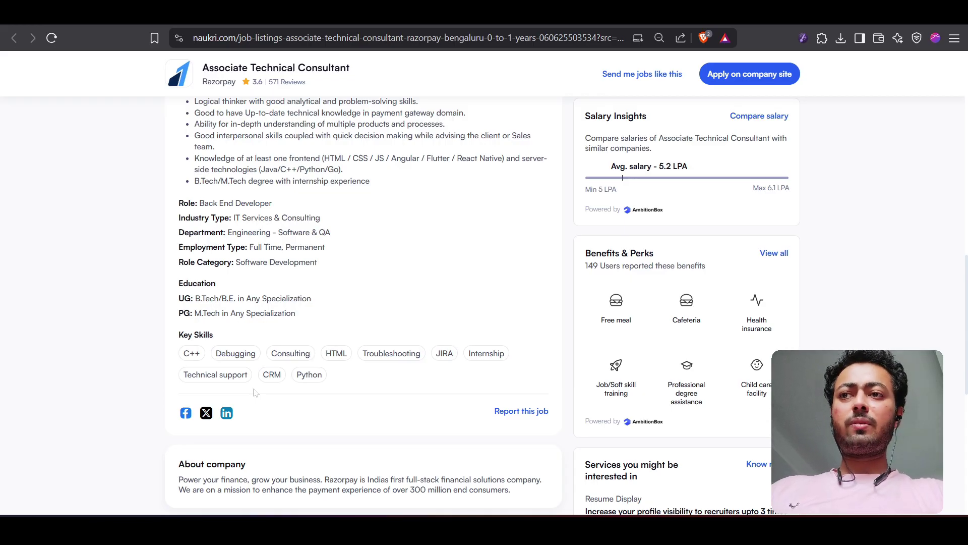
{"action": "scroll", "coordinate": [380, 338], "scroll_direction": "down", "scroll_amount": 3}
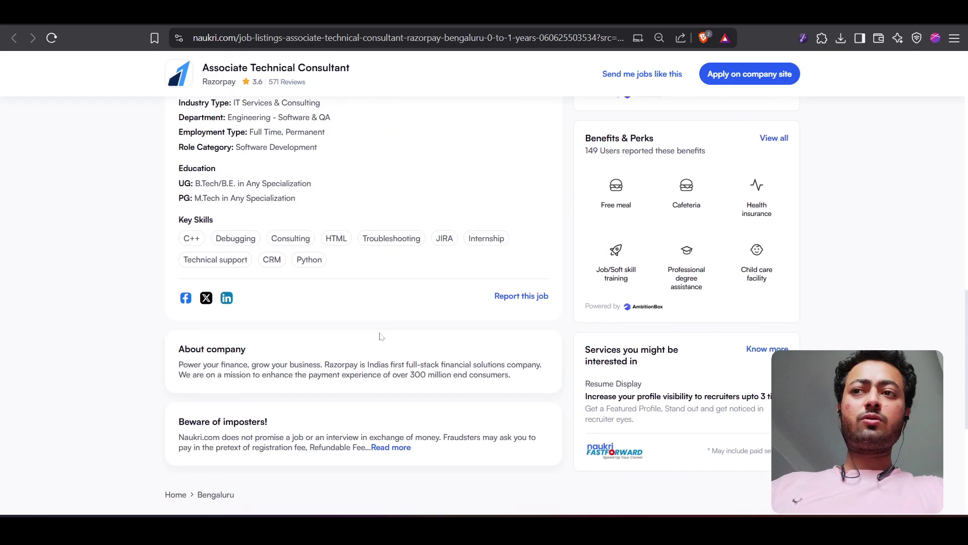
{"action": "scroll", "coordinate": [299, 354], "scroll_direction": "up", "scroll_amount": 8}
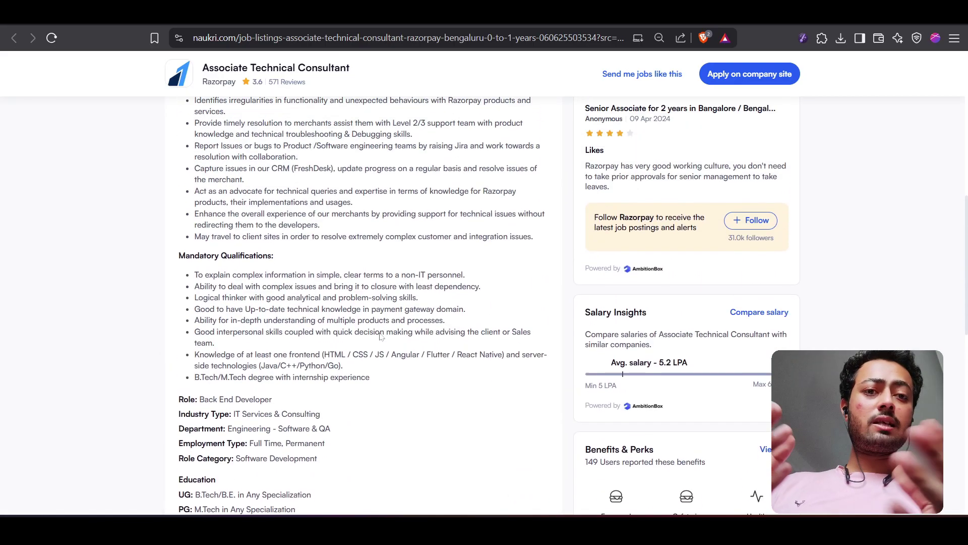
{"action": "scroll", "coordinate": [299, 354], "scroll_direction": "up", "scroll_amount": 4}
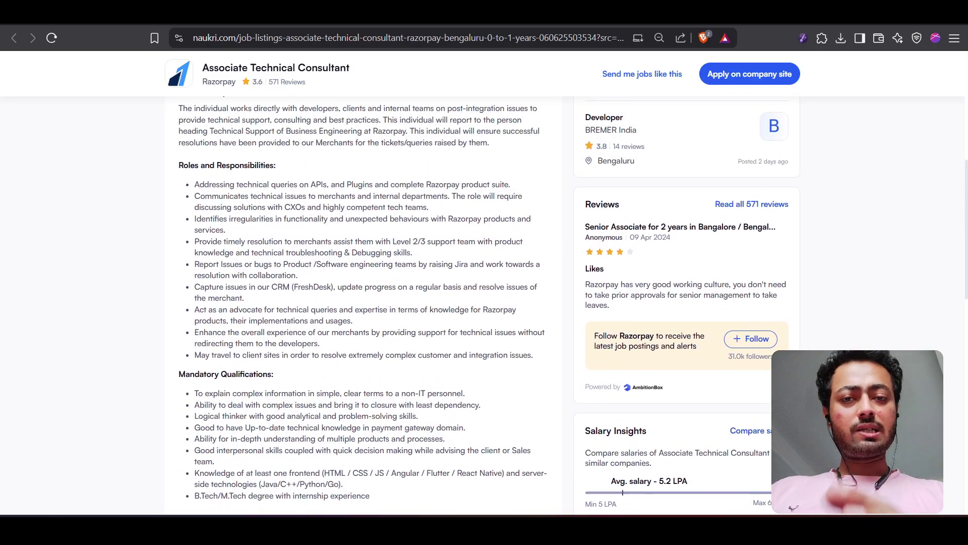
{"action": "scroll", "coordinate": [299, 354], "scroll_direction": "up", "scroll_amount": 1}
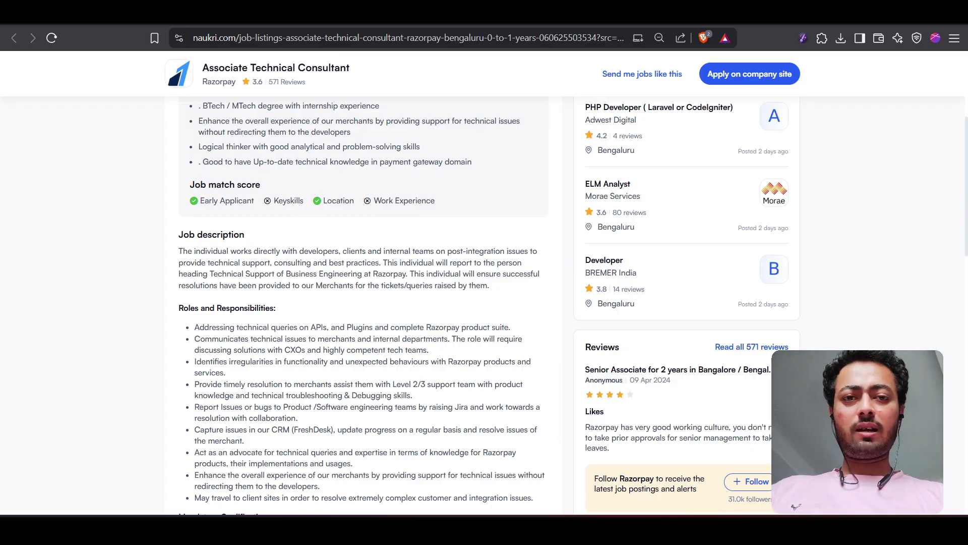
{"action": "scroll", "coordinate": [301, 354], "scroll_direction": "up", "scroll_amount": 4}
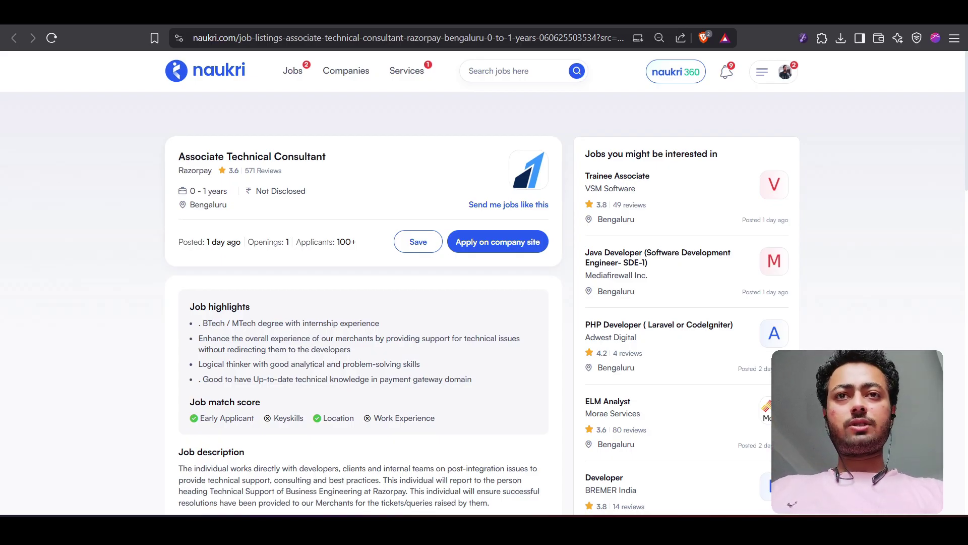
Return to the Naukri home page and look over the company categories, collections and research options
{"action": "left_click", "coordinate": [215, 72]}
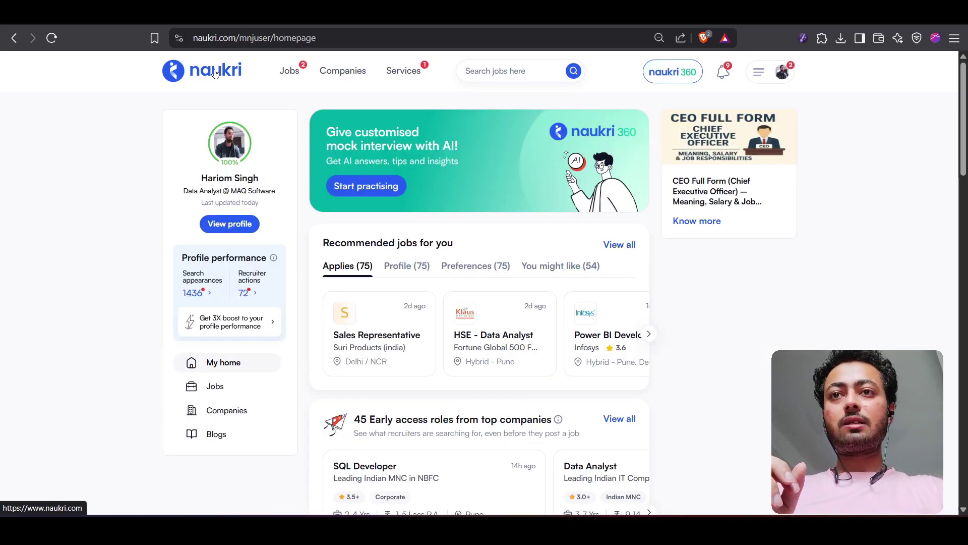
{"action": "mouse_move", "coordinate": [341, 80]}
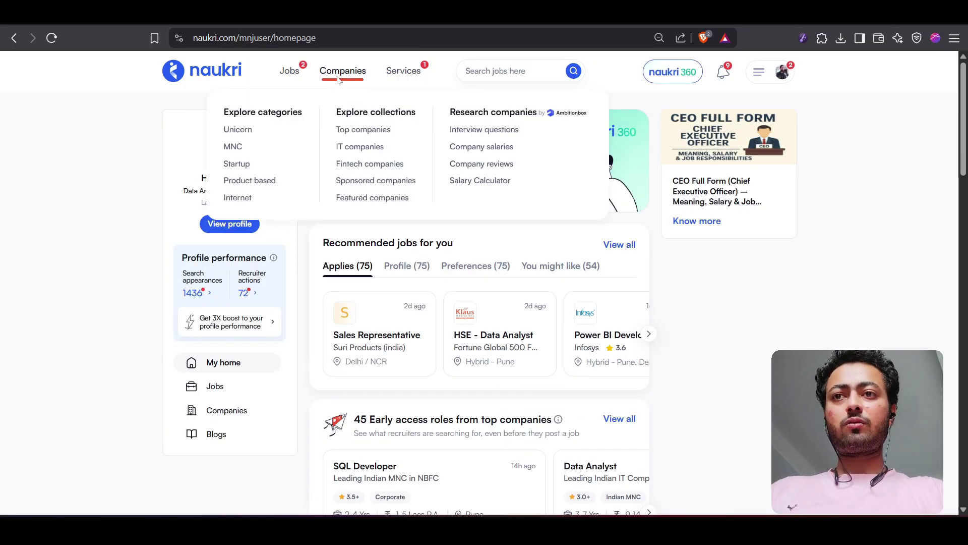
{"action": "mouse_move", "coordinate": [396, 74]}
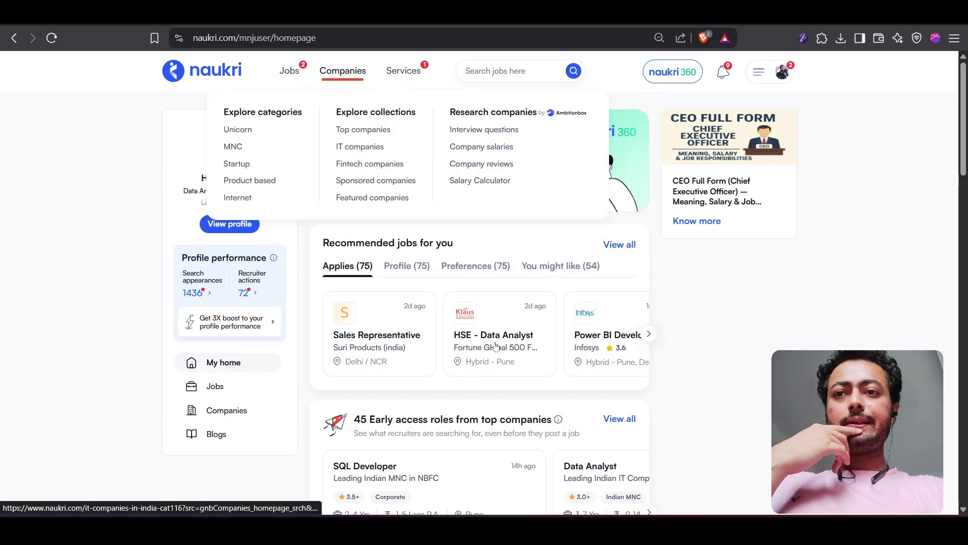
Find the "Stay updated with our blogs" section on the home page and open the full Naukri blog
{"action": "scroll", "coordinate": [514, 402], "scroll_direction": "down", "scroll_amount": 4}
{"action": "scroll", "coordinate": [514, 402], "scroll_direction": "down", "scroll_amount": 10}
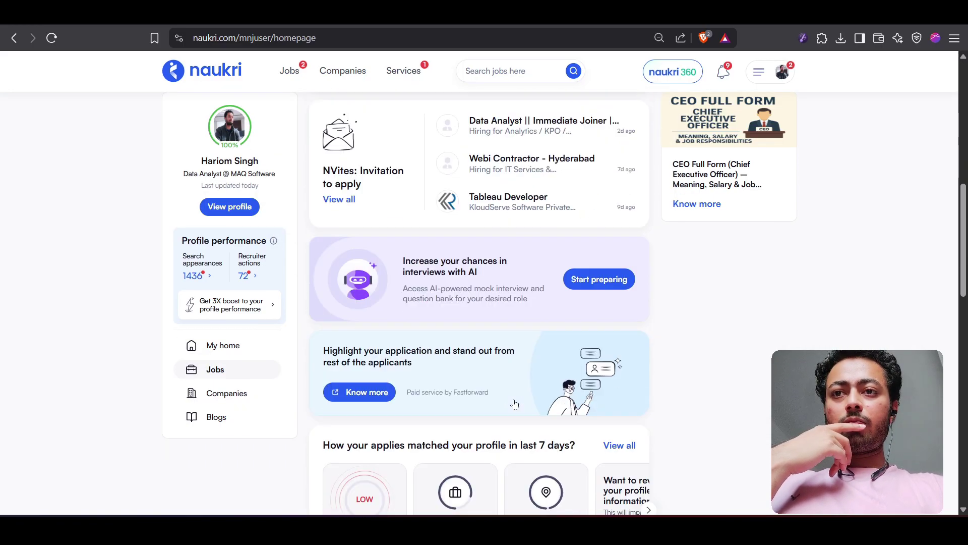
{"action": "scroll", "coordinate": [515, 402], "scroll_direction": "down", "scroll_amount": 1}
{"action": "scroll", "coordinate": [573, 395], "scroll_direction": "down", "scroll_amount": 6}
{"action": "scroll", "coordinate": [574, 395], "scroll_direction": "down", "scroll_amount": 1}
{"action": "scroll", "coordinate": [502, 384], "scroll_direction": "down", "scroll_amount": 4}
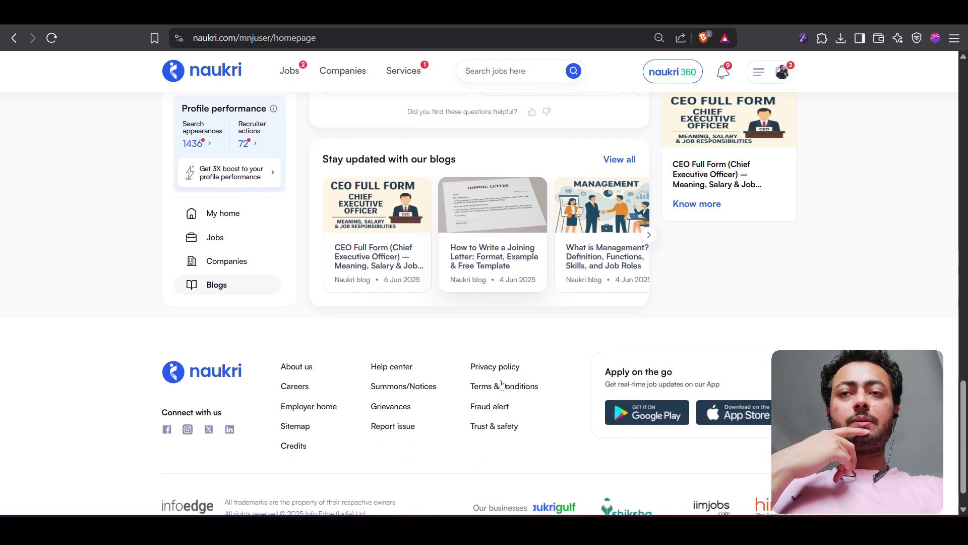
{"action": "scroll", "coordinate": [501, 385], "scroll_direction": "up", "scroll_amount": 2}
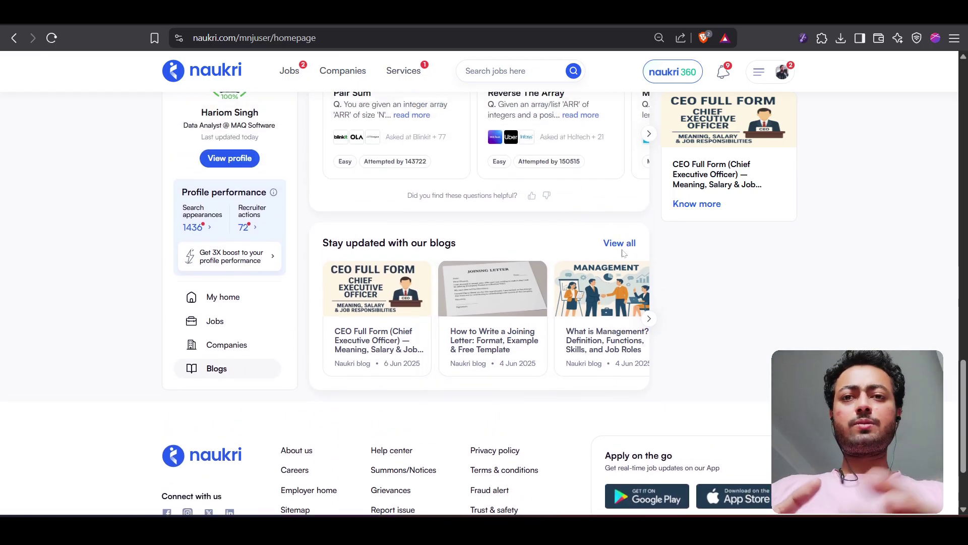
{"action": "left_click", "coordinate": [627, 249]}
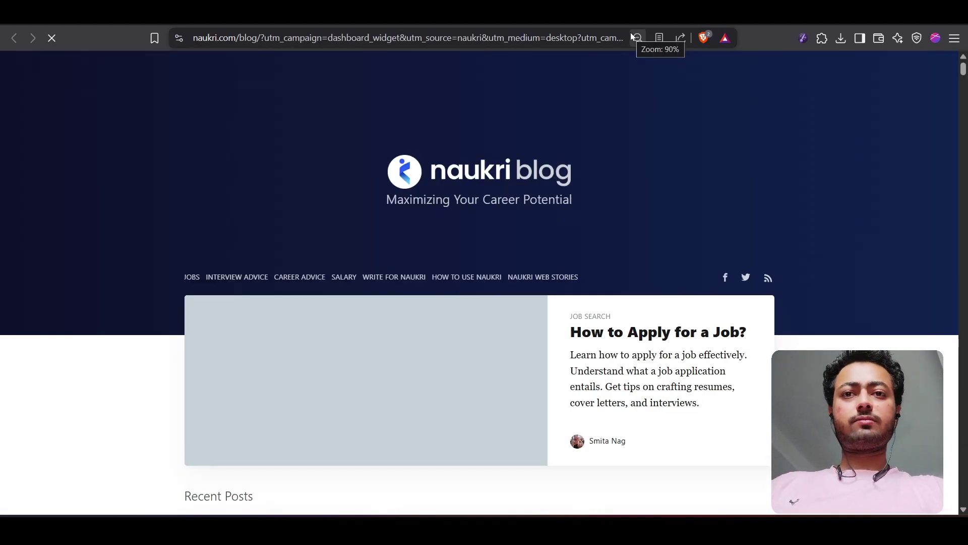
Look through the blog's recent posts and its career advice, interview advice, interview questions, career insights, job search and guides sections
{"action": "scroll", "coordinate": [586, 277], "scroll_direction": "down", "scroll_amount": 8}
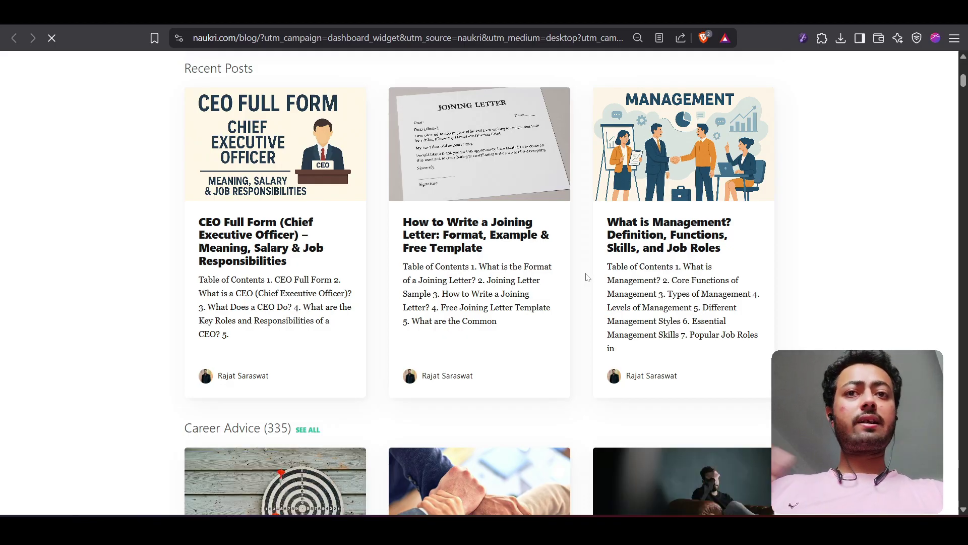
{"action": "scroll", "coordinate": [550, 343], "scroll_direction": "down", "scroll_amount": 6}
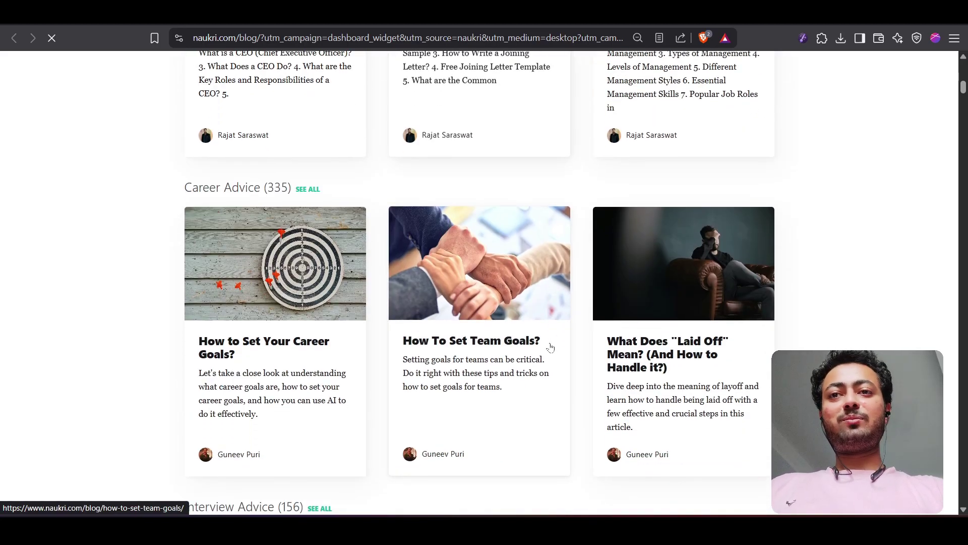
{"action": "scroll", "coordinate": [551, 346], "scroll_direction": "down", "scroll_amount": 1}
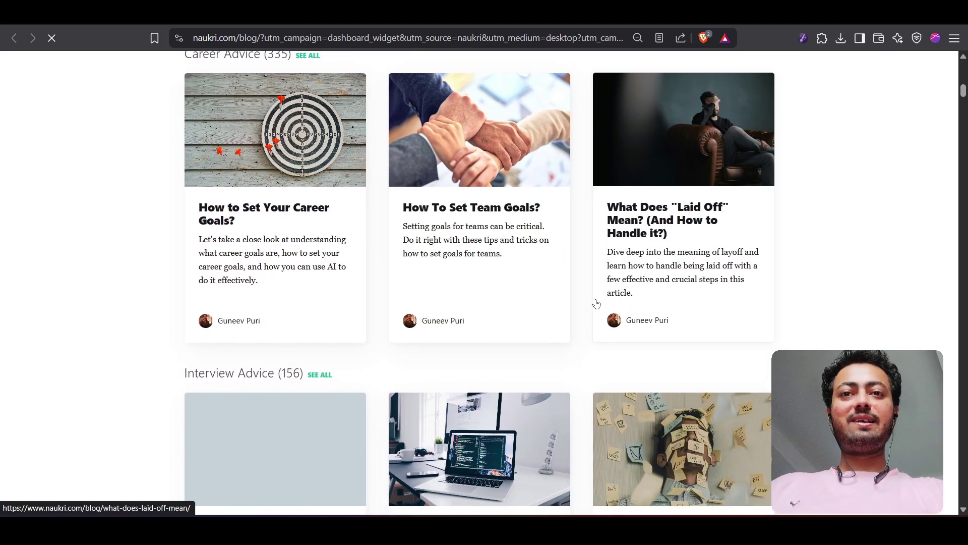
{"action": "scroll", "coordinate": [604, 272], "scroll_direction": "down", "scroll_amount": 3}
{"action": "scroll", "coordinate": [602, 288], "scroll_direction": "up", "scroll_amount": 2}
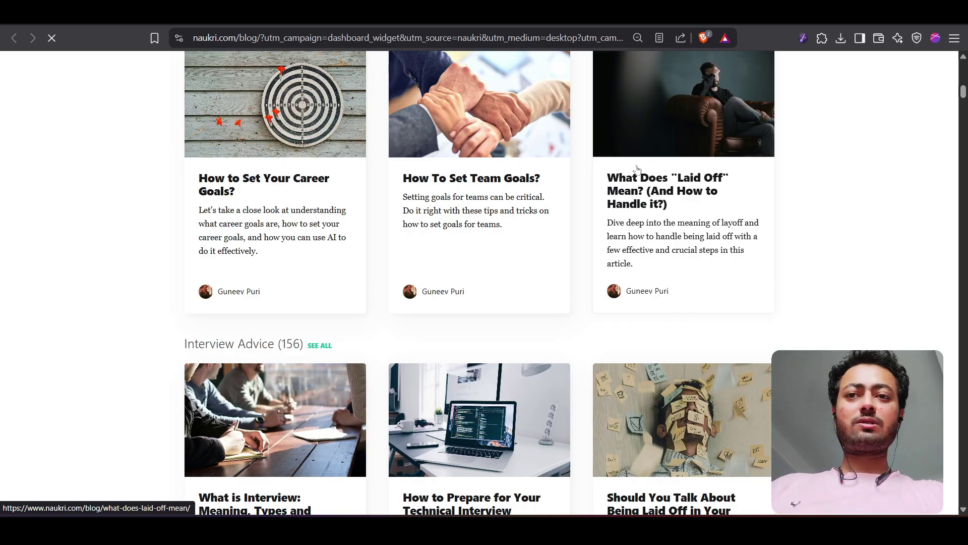
{"action": "scroll", "coordinate": [538, 335], "scroll_direction": "down", "scroll_amount": 5}
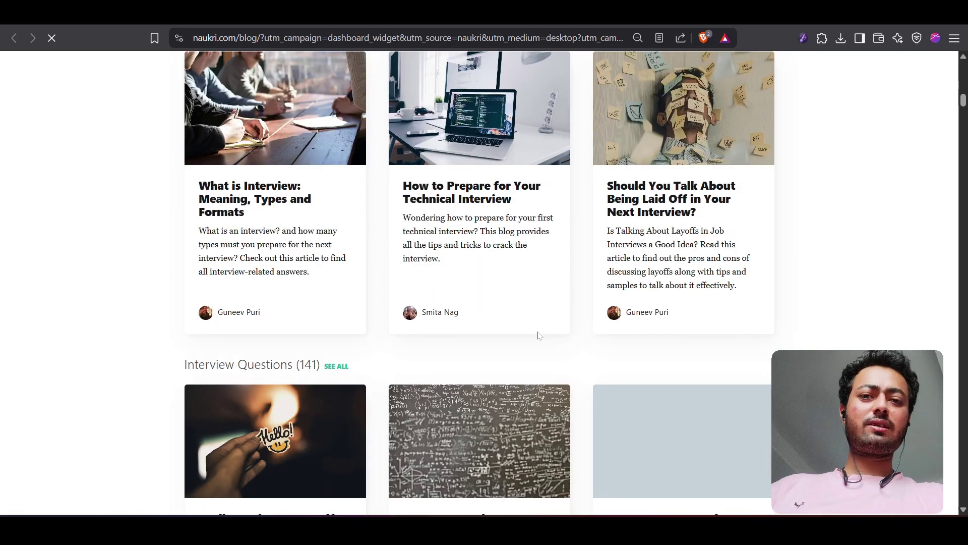
{"action": "scroll", "coordinate": [538, 335], "scroll_direction": "down", "scroll_amount": 9}
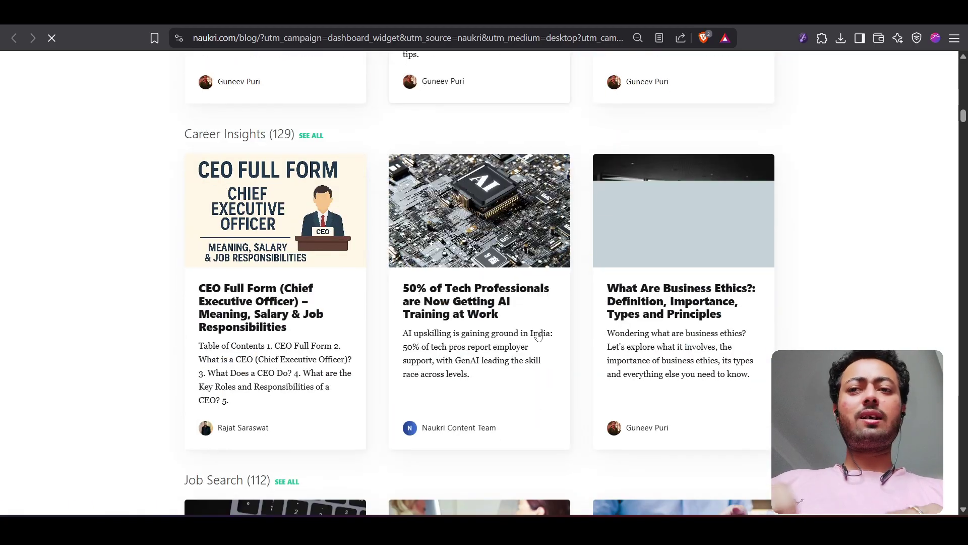
{"action": "scroll", "coordinate": [538, 335], "scroll_direction": "down", "scroll_amount": 10}
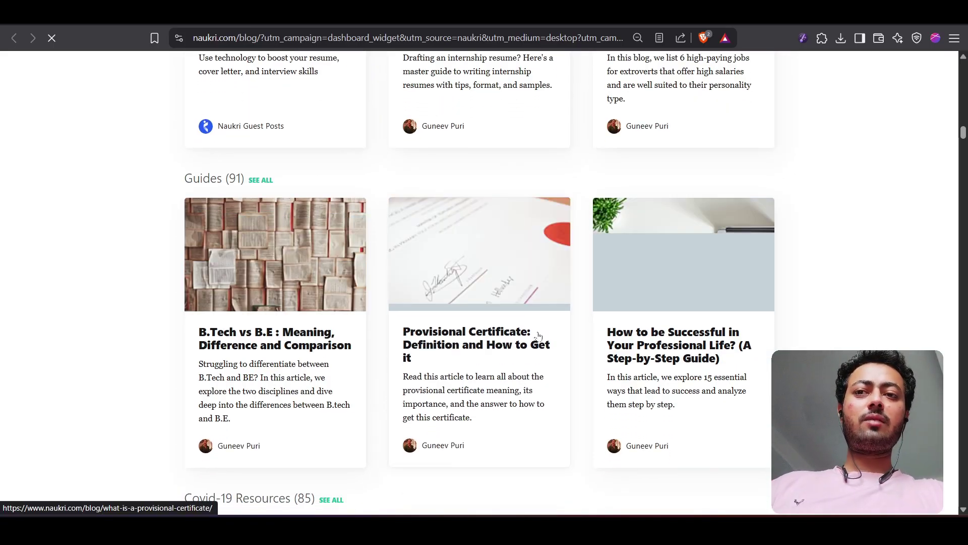
{"action": "scroll", "coordinate": [538, 336], "scroll_direction": "up", "scroll_amount": 18}
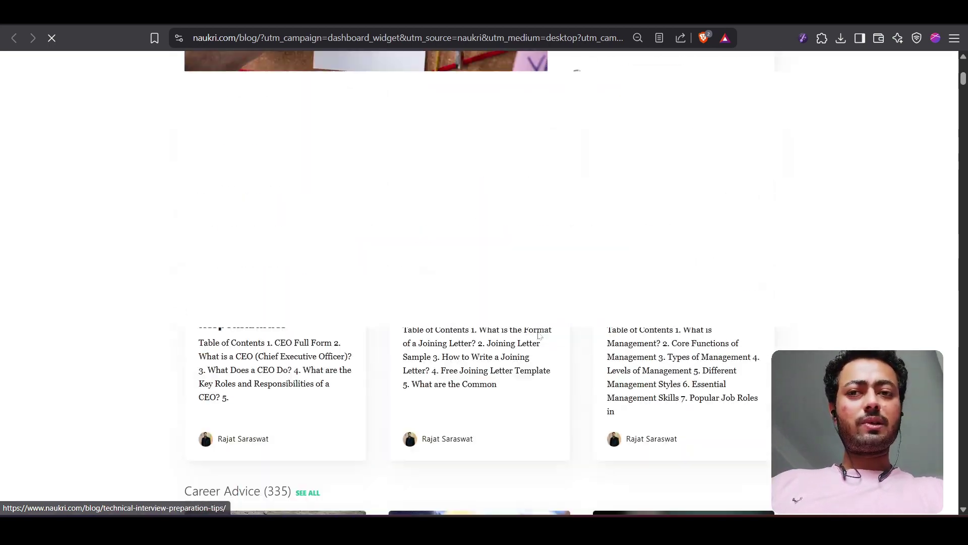
{"action": "scroll", "coordinate": [538, 335], "scroll_direction": "up", "scroll_amount": 6}
{"action": "scroll", "coordinate": [539, 335], "scroll_direction": "down", "scroll_amount": 7}
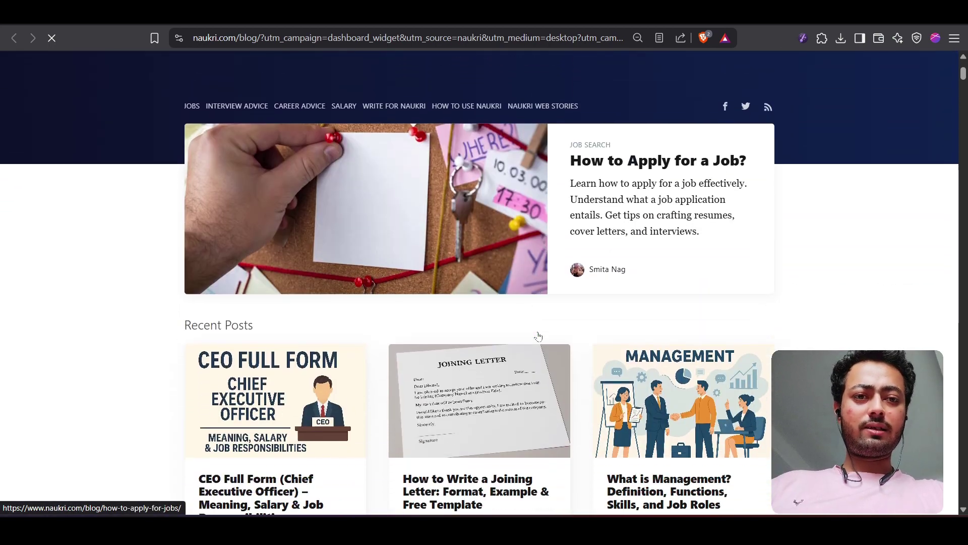